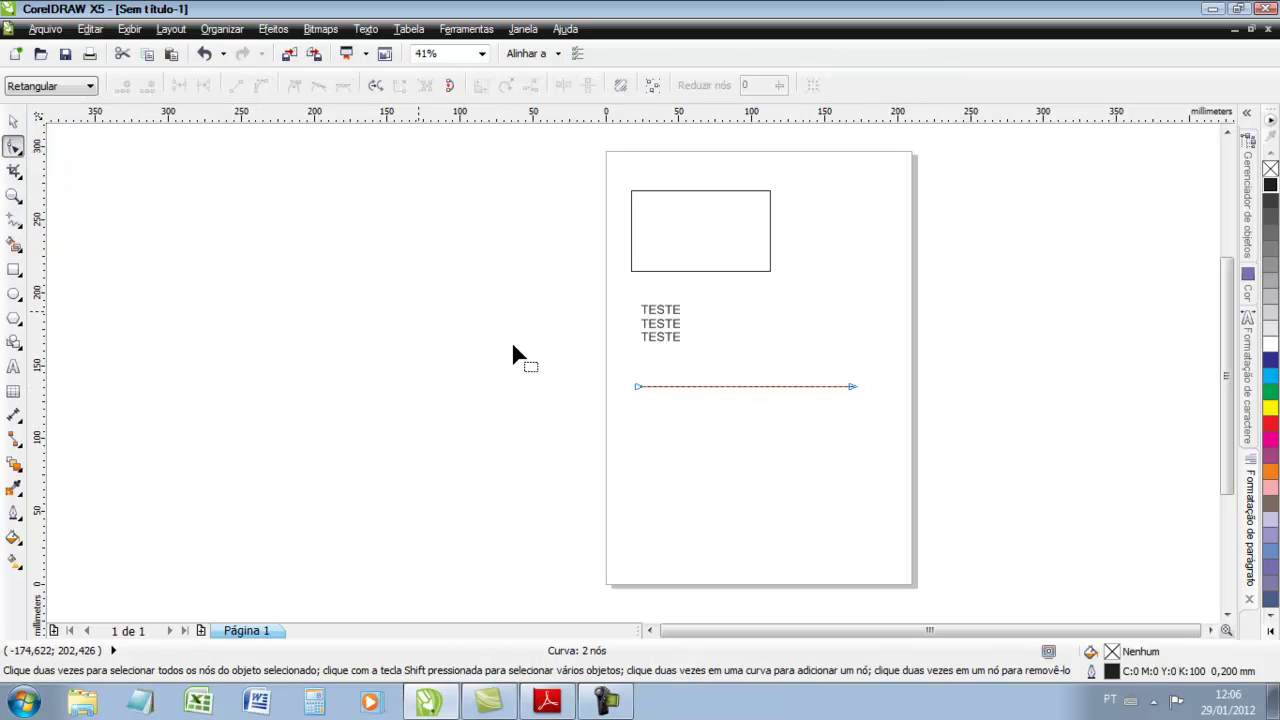
Move the left and right end nodes of the horizontal line slightly down and to the left, keeping it nearly level
mouse_move(641, 393)
mouse_down()
mouse_move(646, 434)
mouse_move(631, 404)
mouse_up()
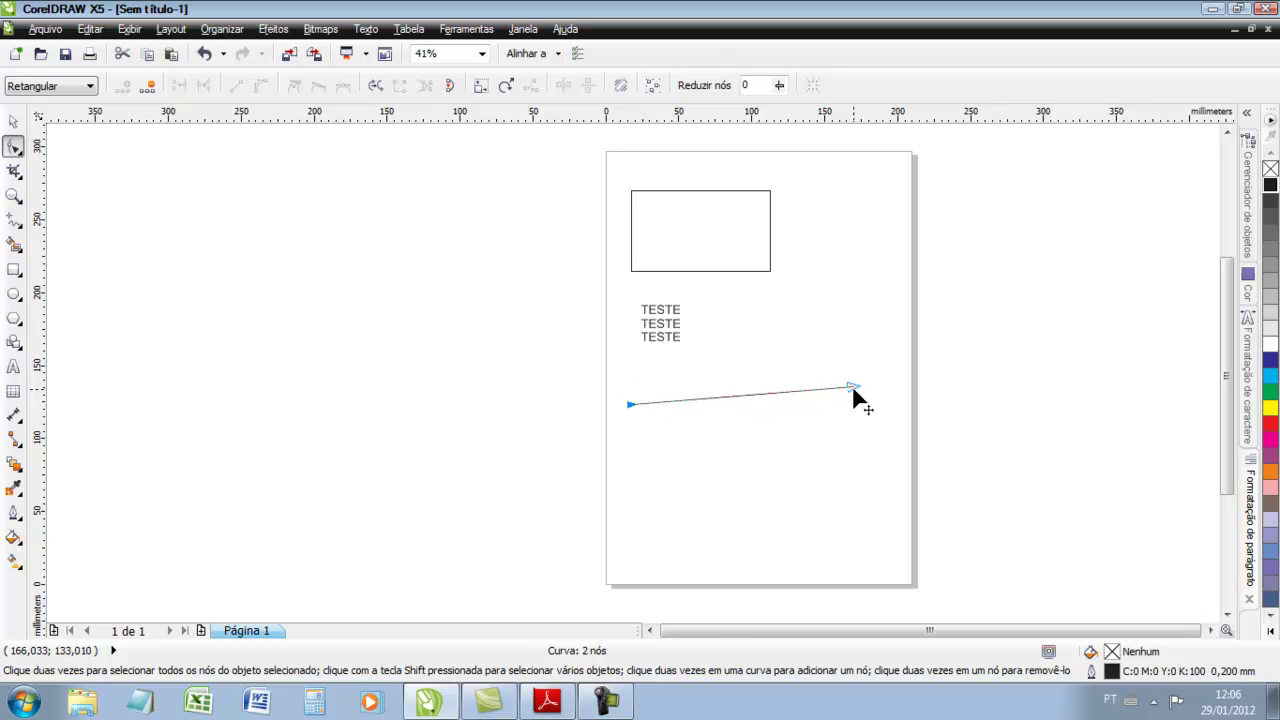
mouse_move(853, 389)
mouse_down()
mouse_move(862, 373)
mouse_move(870, 405)
mouse_move(845, 404)
mouse_up()
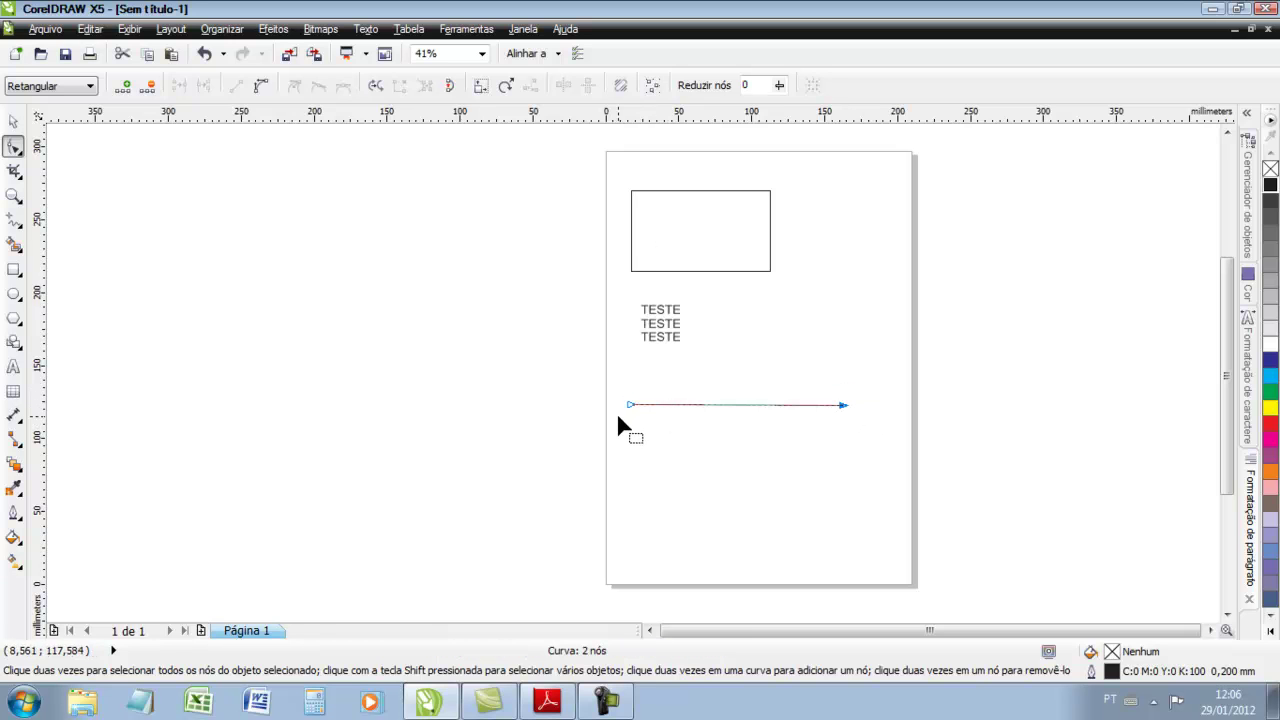
Add two nodes to the line, one near its middle and one between the middle and the left end
click(725, 405)
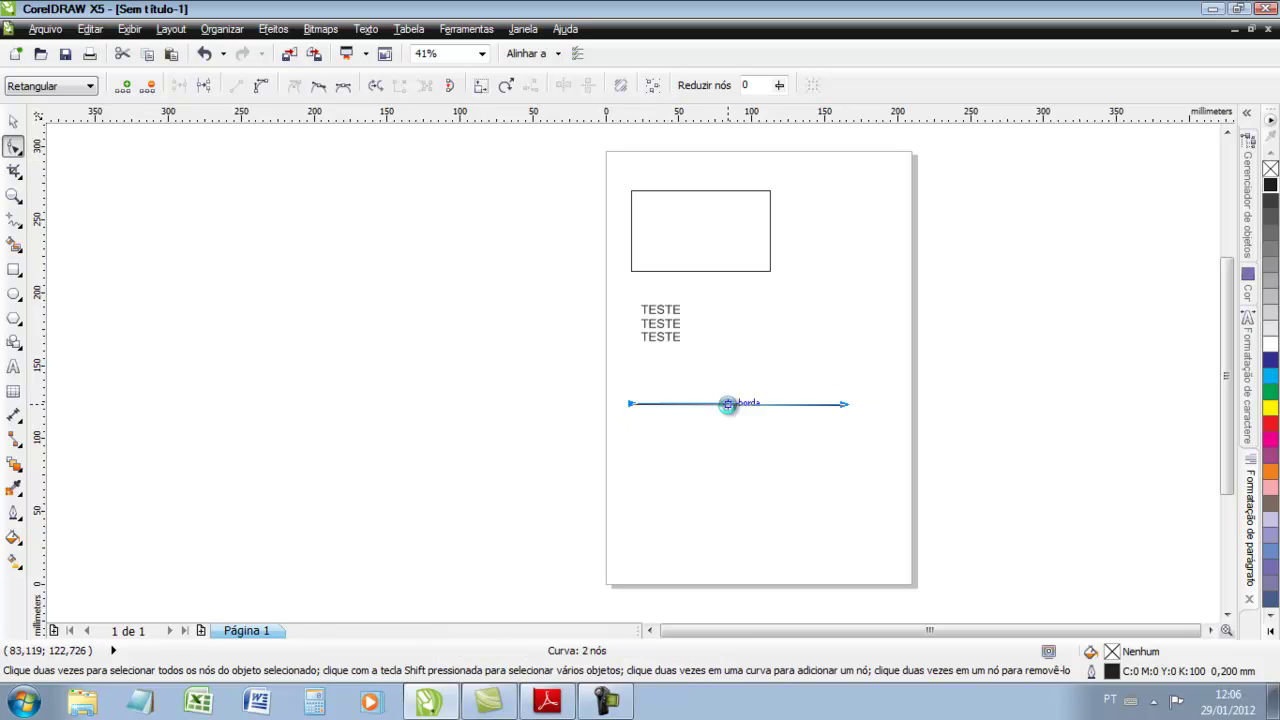
click(751, 404)
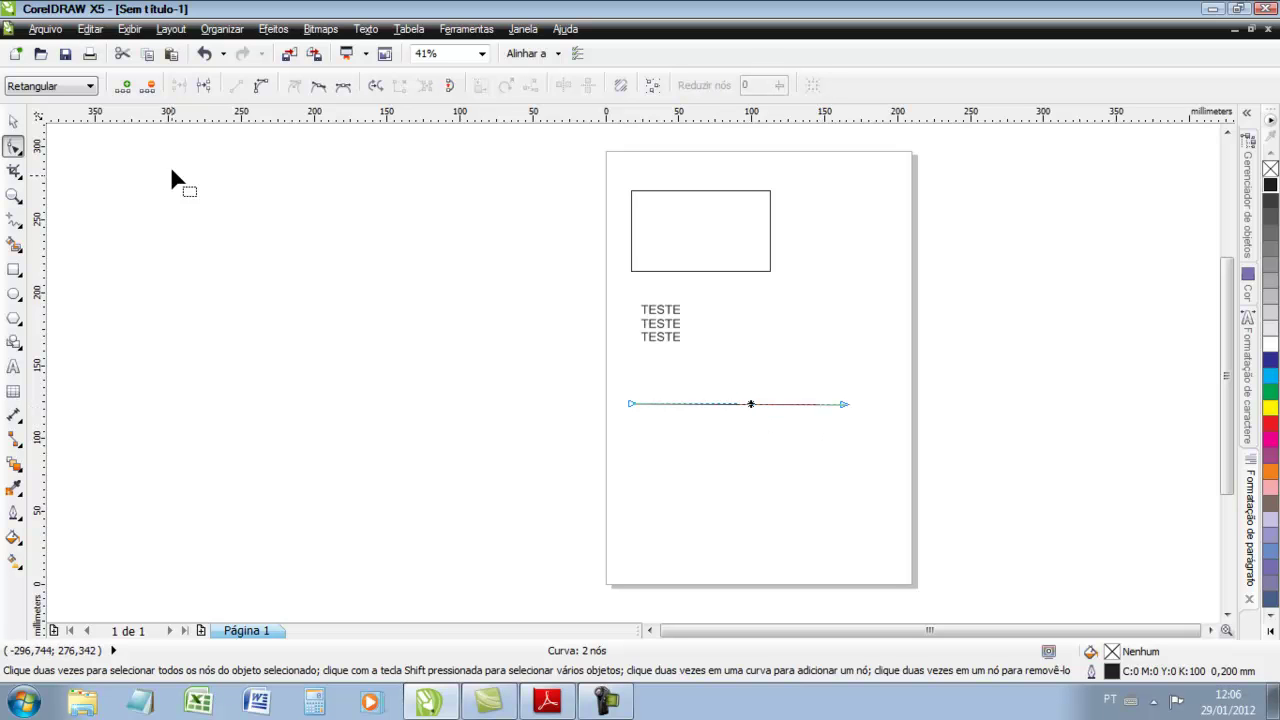
click(125, 88)
click(691, 403)
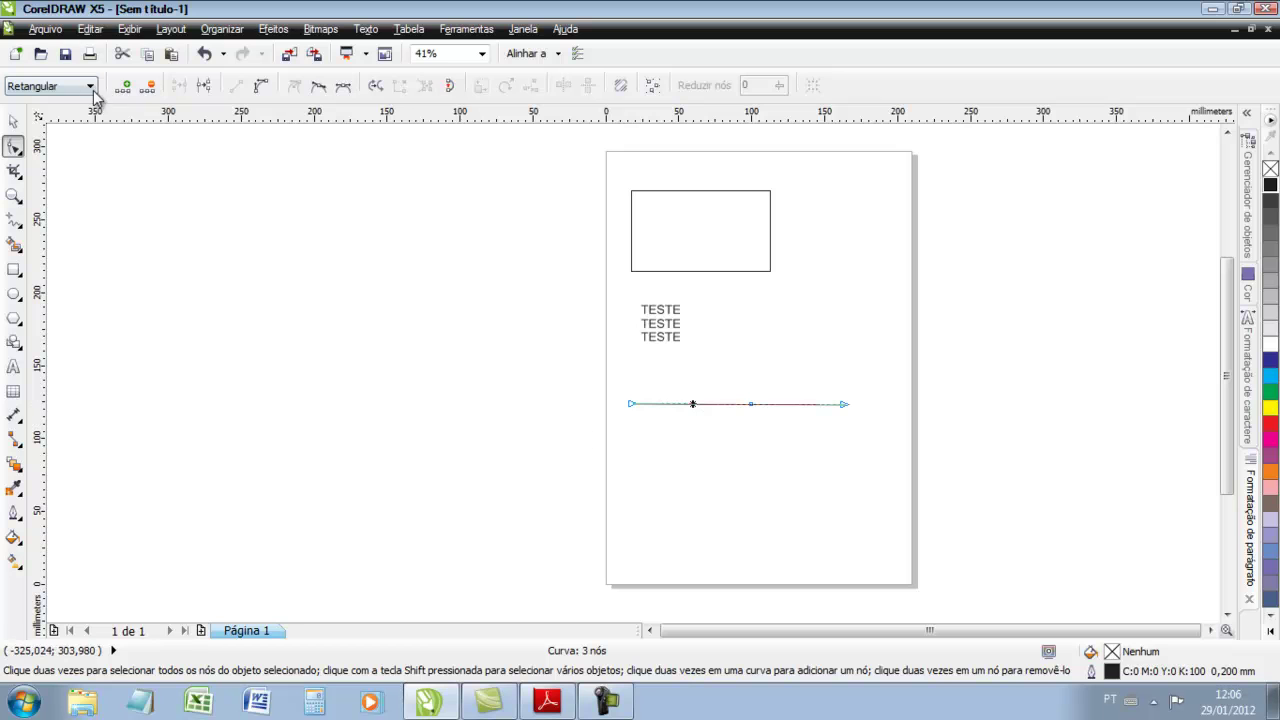
click(123, 88)
Delete the two intermediate nodes from the line
click(751, 404)
click(150, 88)
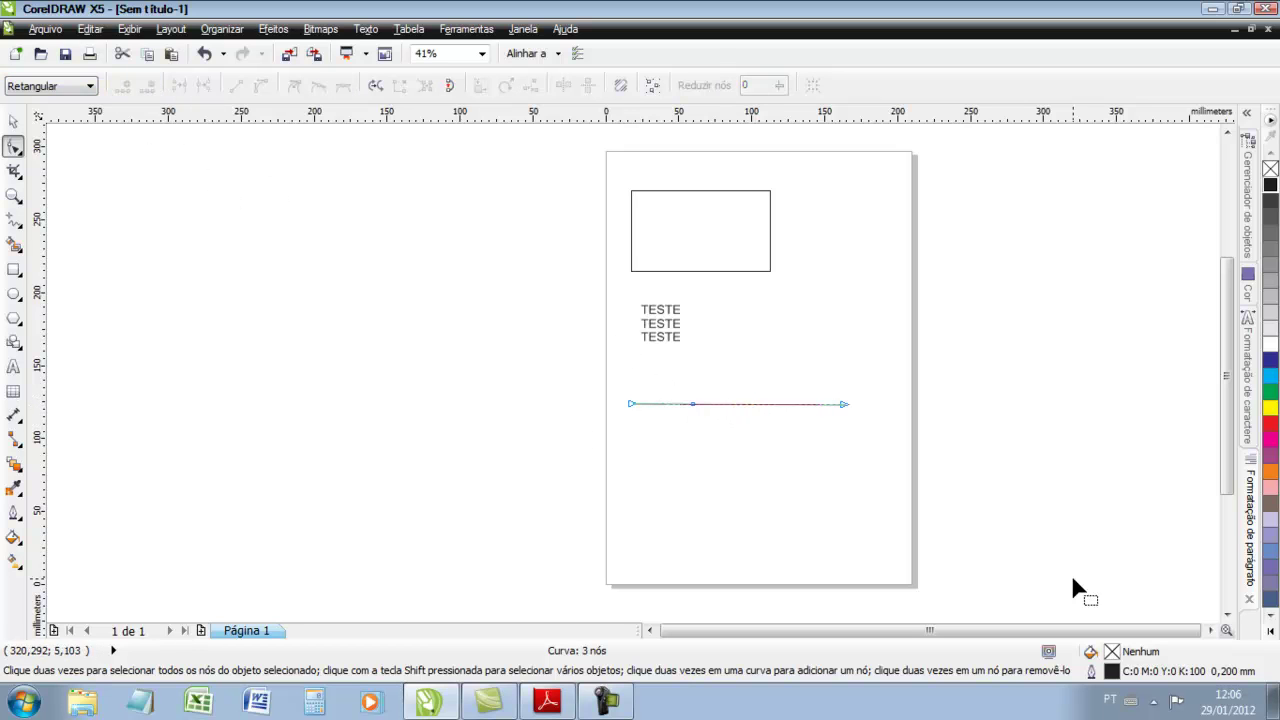
click(692, 404)
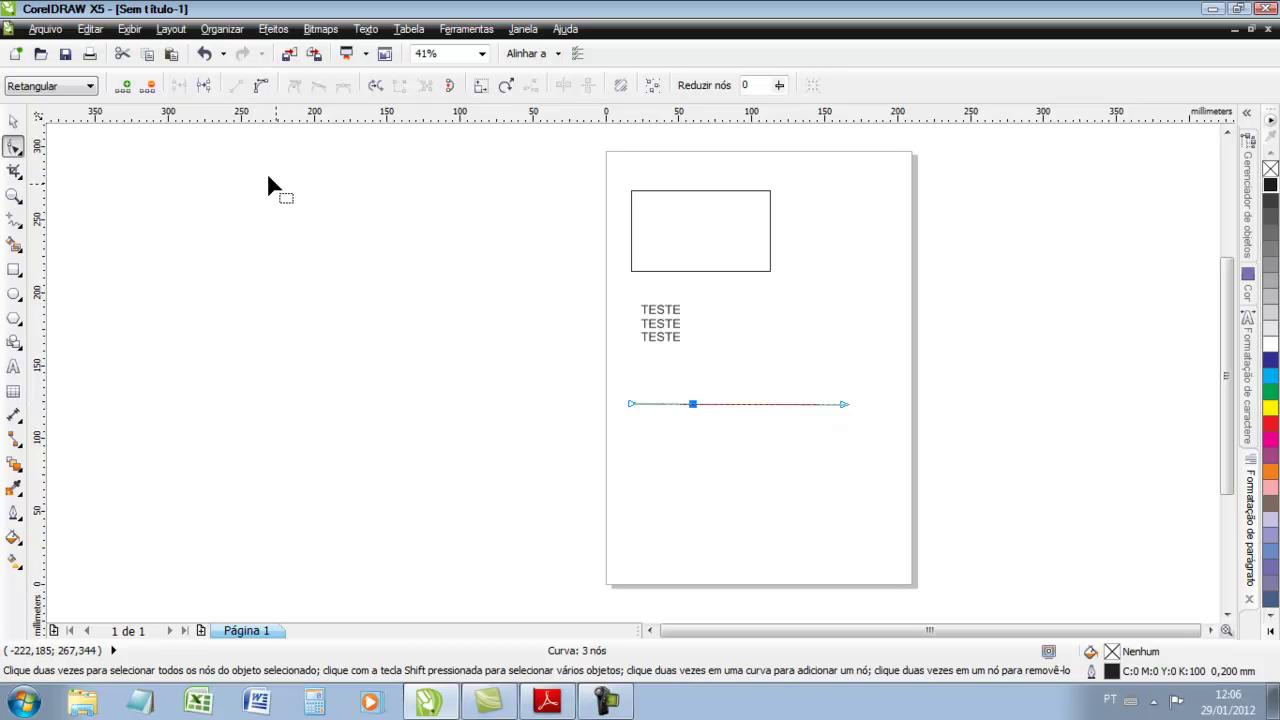
click(147, 86)
Add two intermediate nodes to the line and form a zigzag by moving the left one up and the right one down
click(744, 404)
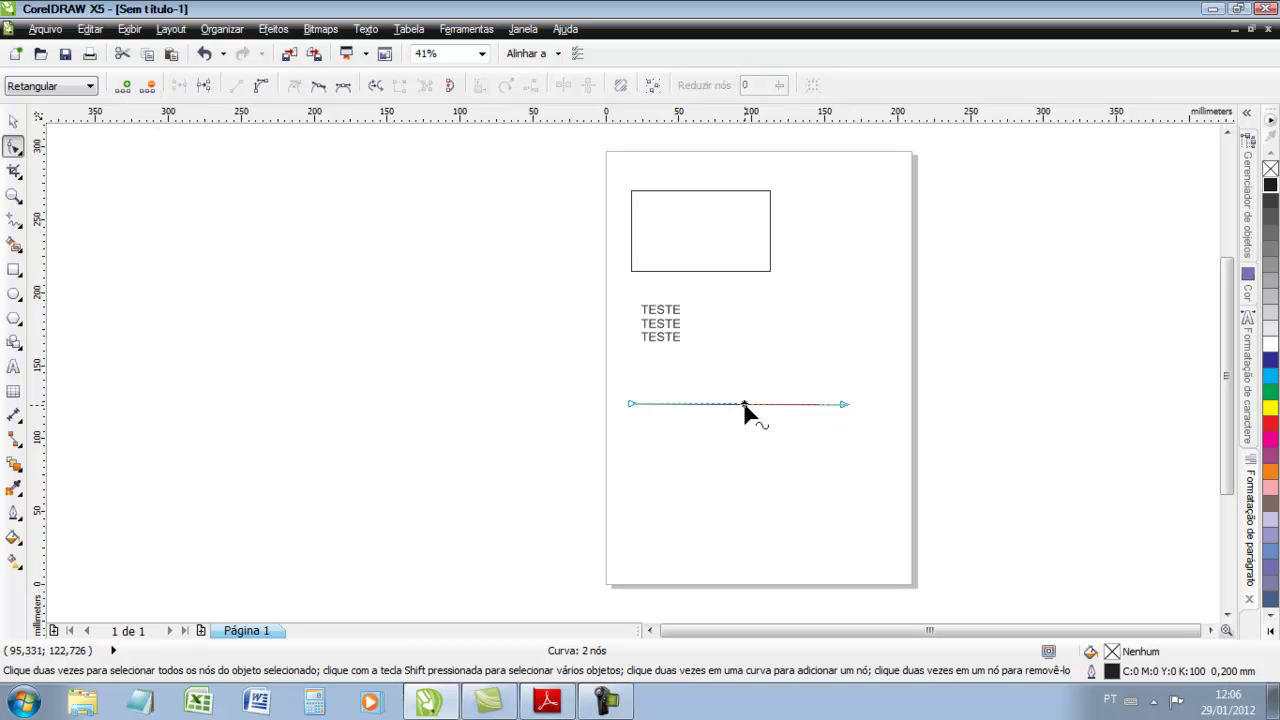
click(123, 87)
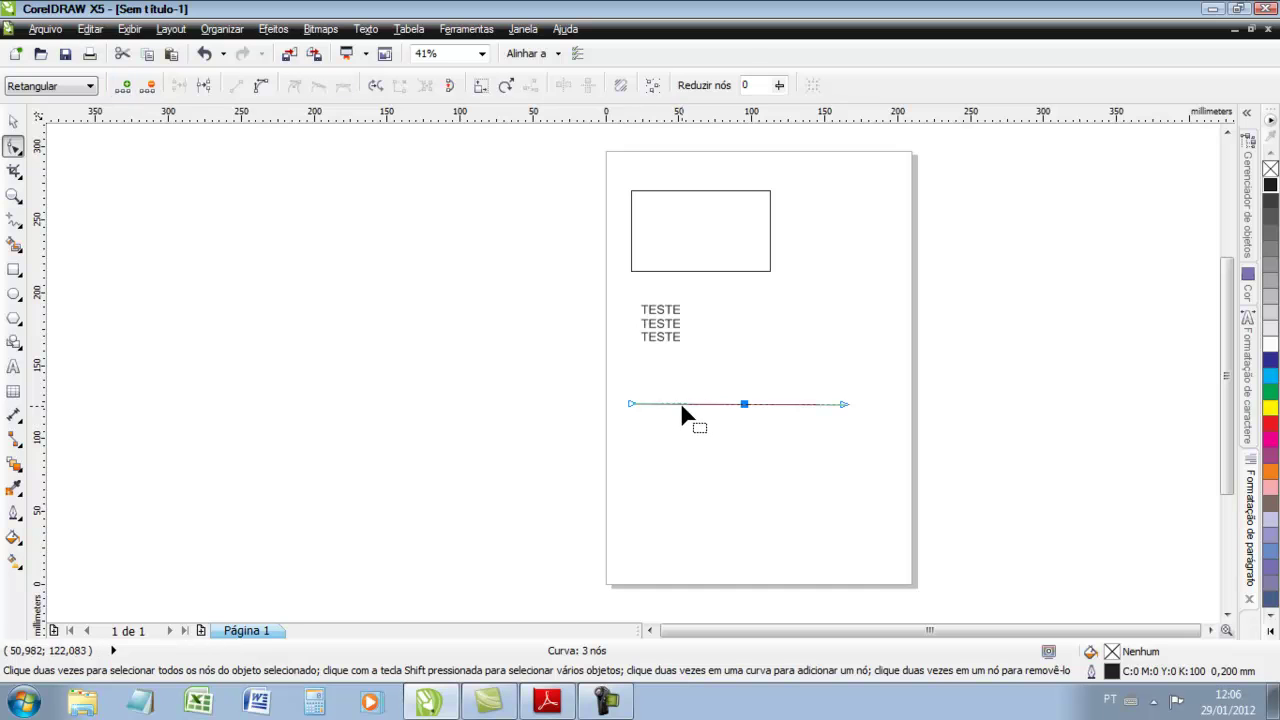
click(682, 404)
click(123, 87)
drag(683, 404, 682, 369)
drag(744, 404, 774, 429)
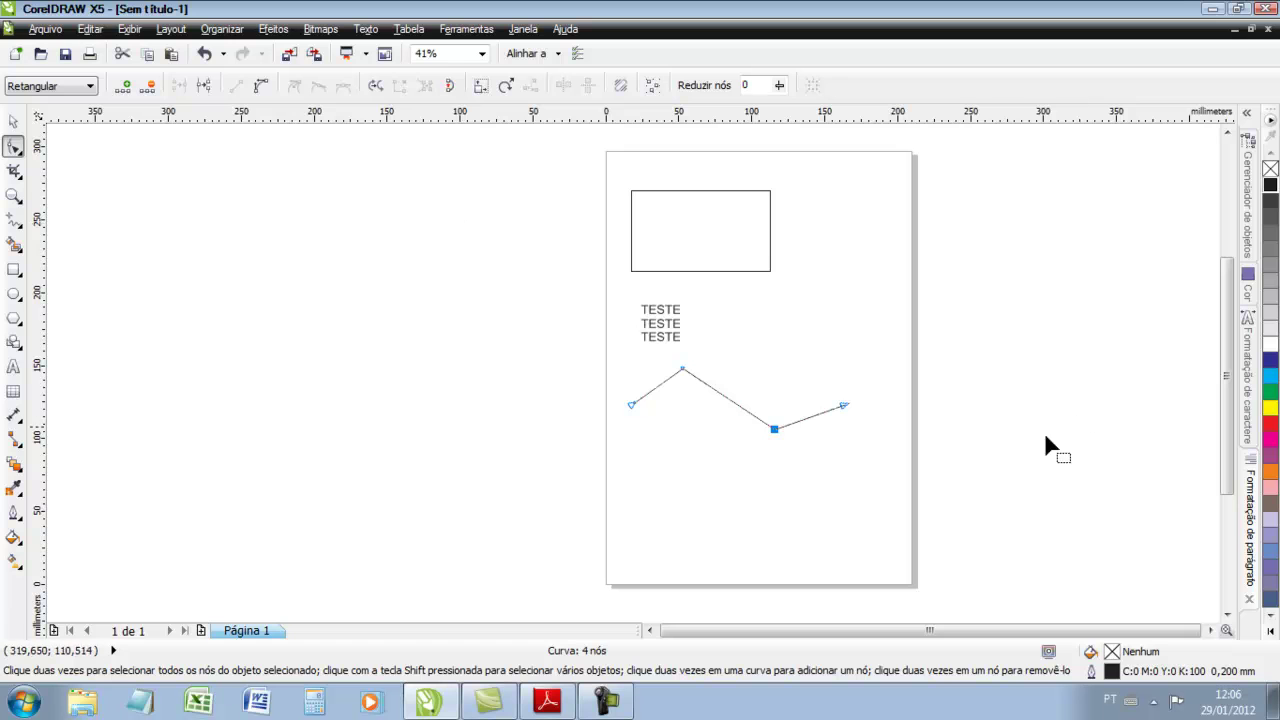
Move the zigzag's right end node back below its left end node, and join the two end nodes into a closed triangle
drag(847, 403, 668, 449)
drag(595, 385, 595, 385)
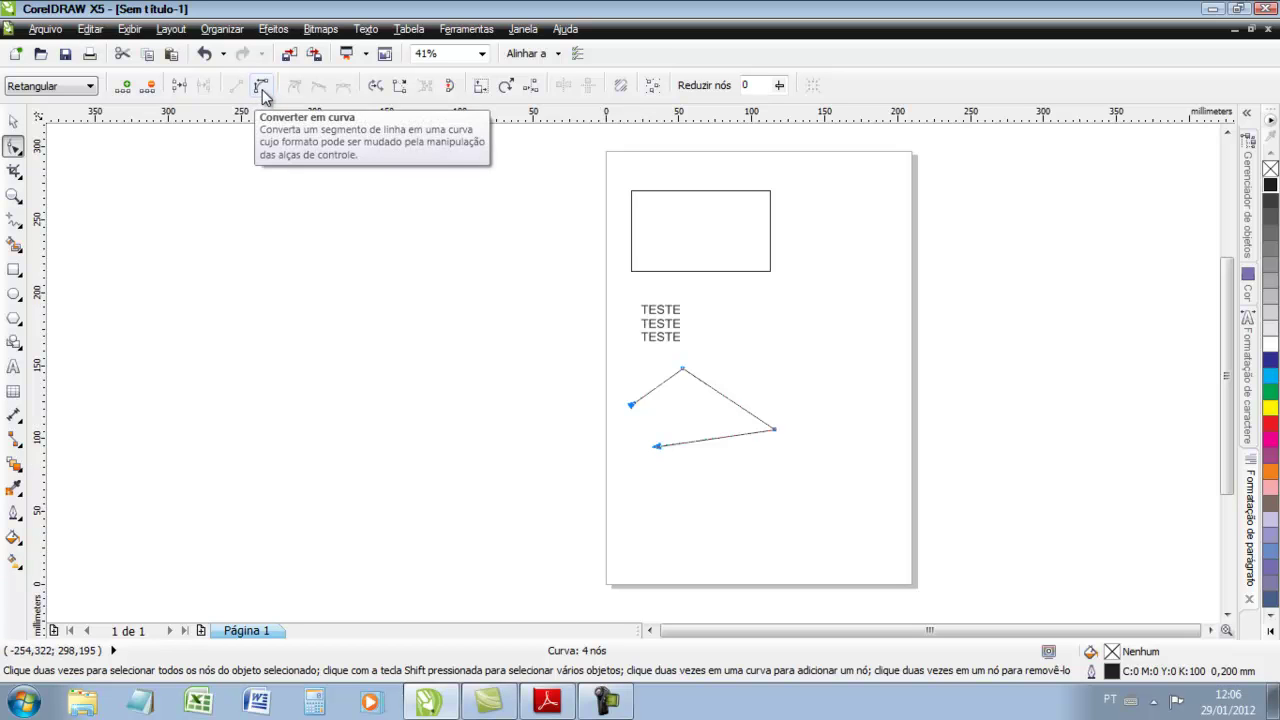
click(179, 88)
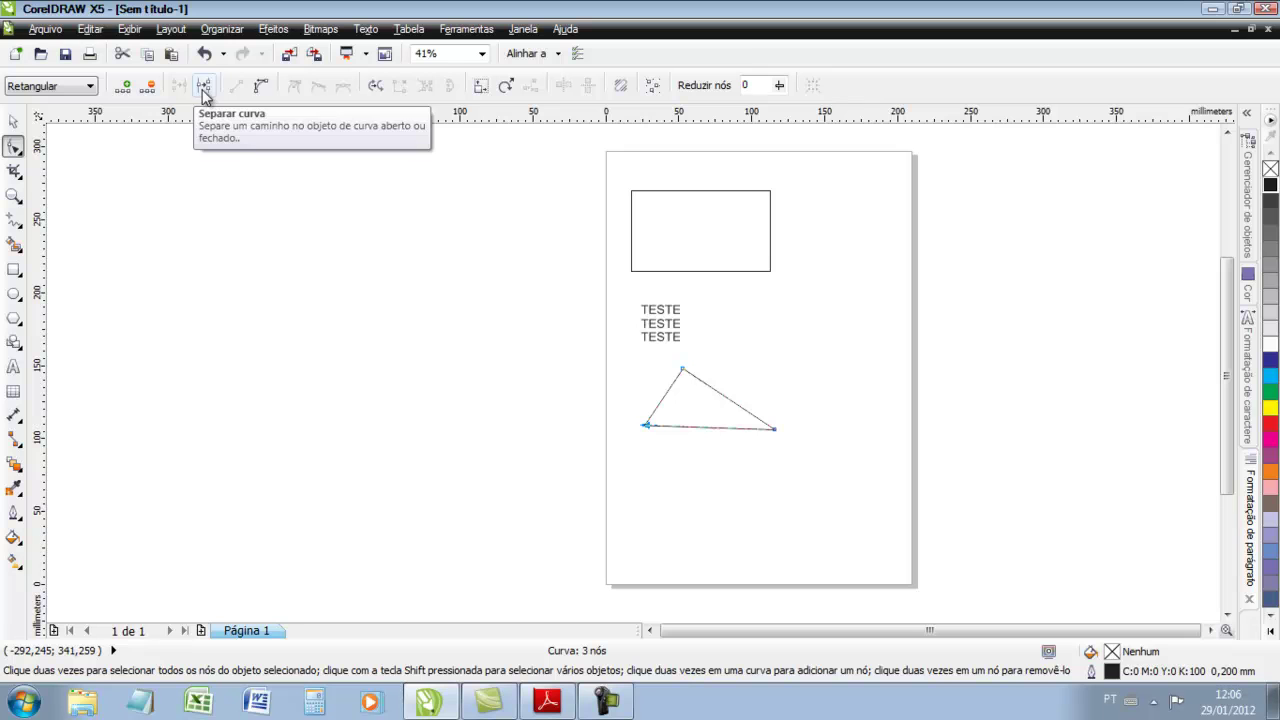
Break the triangle at its joined corner, pull the ends apart and join them again
click(204, 90)
drag(645, 428, 655, 461)
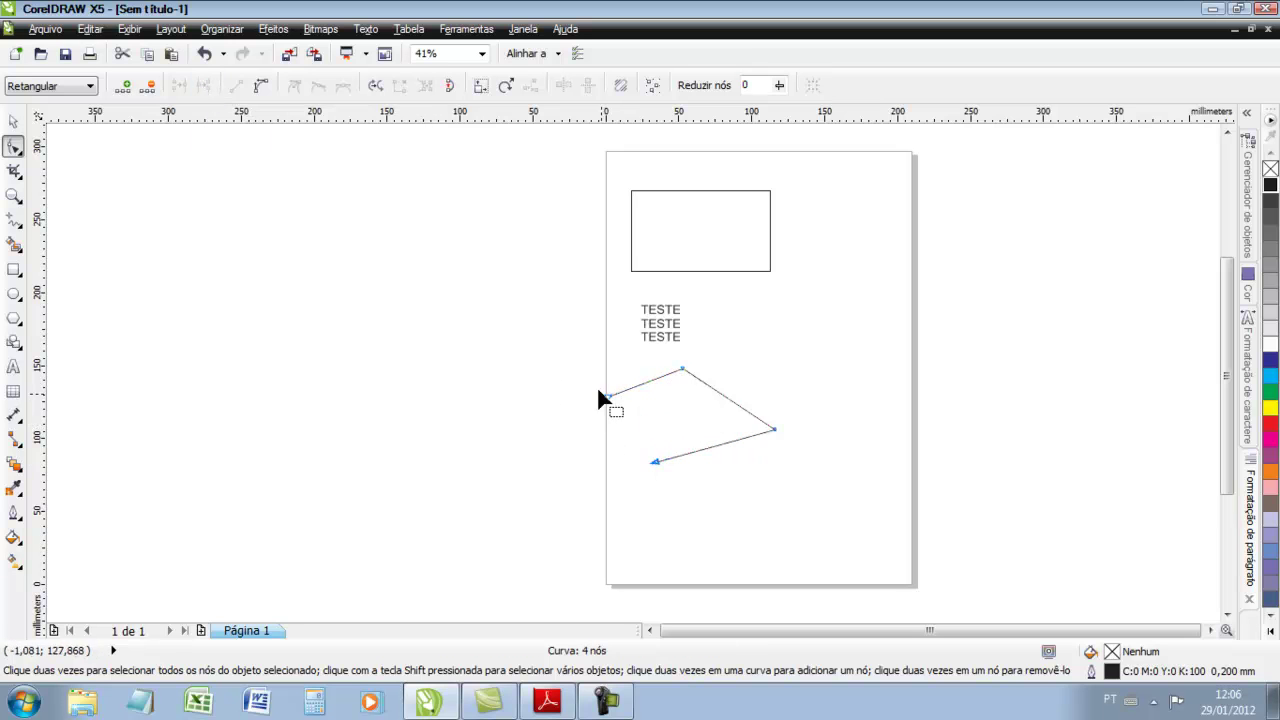
drag(674, 517, 674, 517)
click(179, 85)
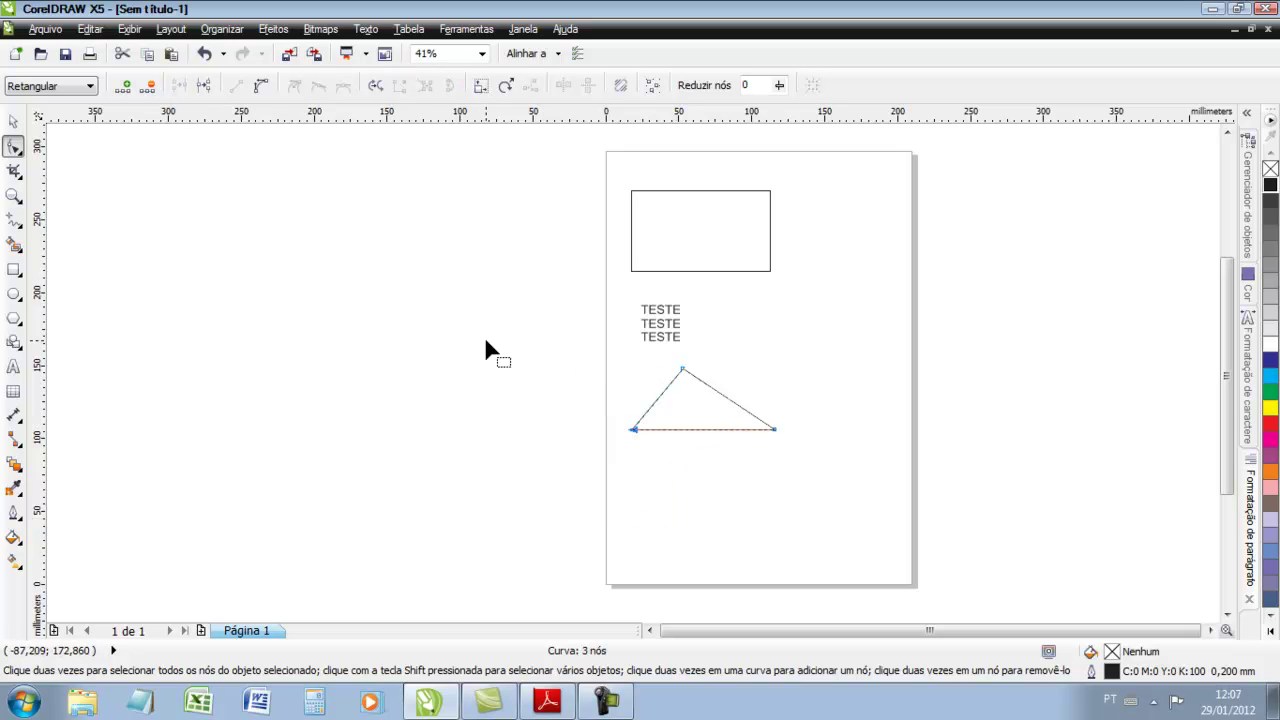
Move the triangle's joined corner down to the bottom, and convert the upper-right side into a curve that bows outward
drag(628, 432, 674, 505)
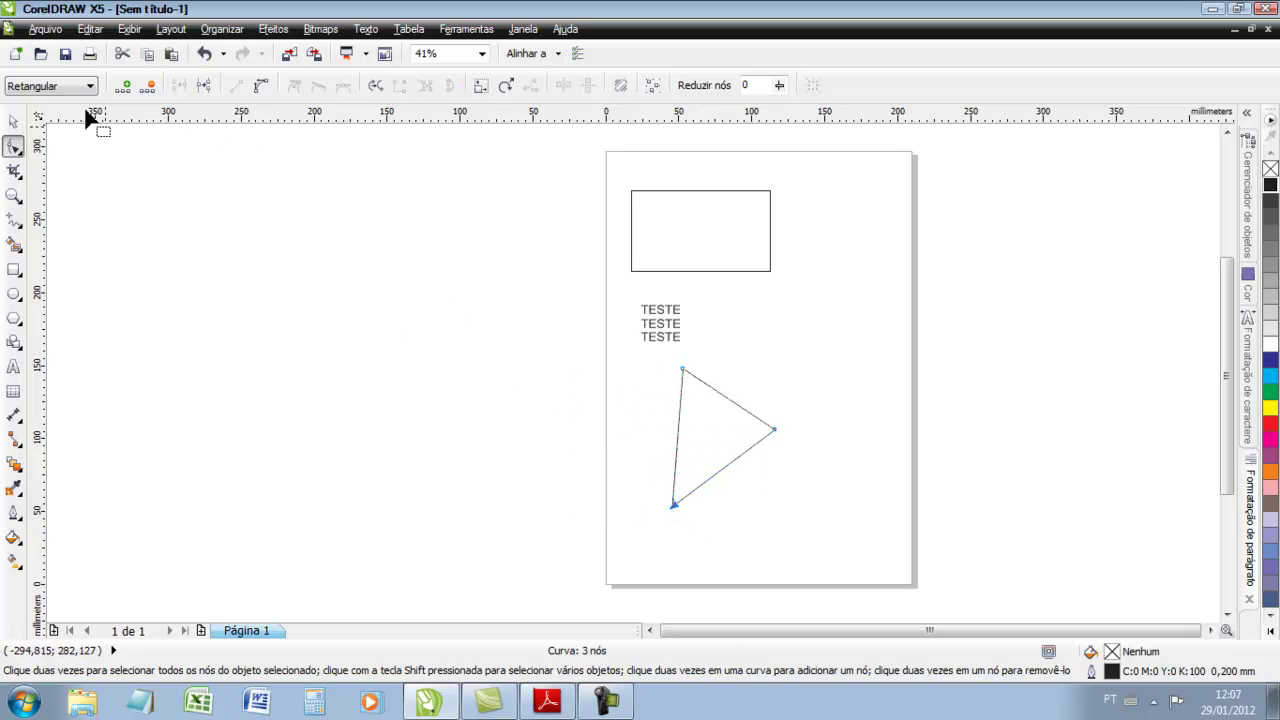
click(734, 404)
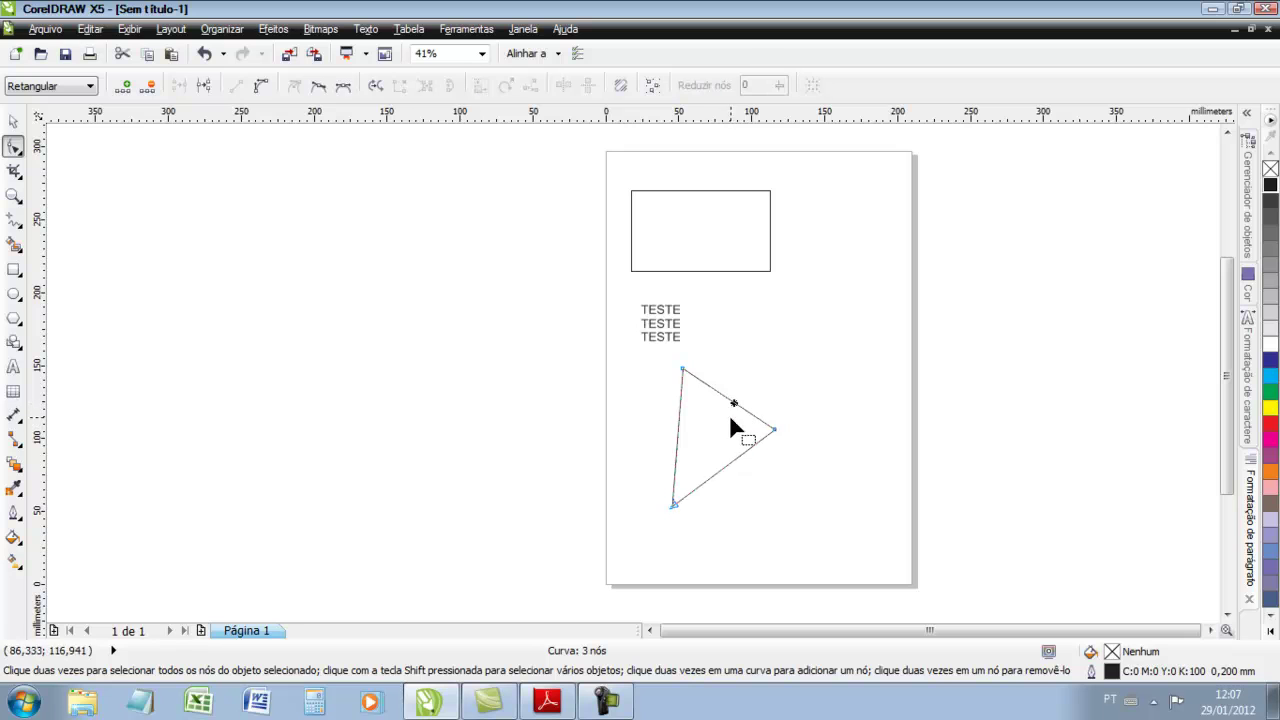
click(263, 90)
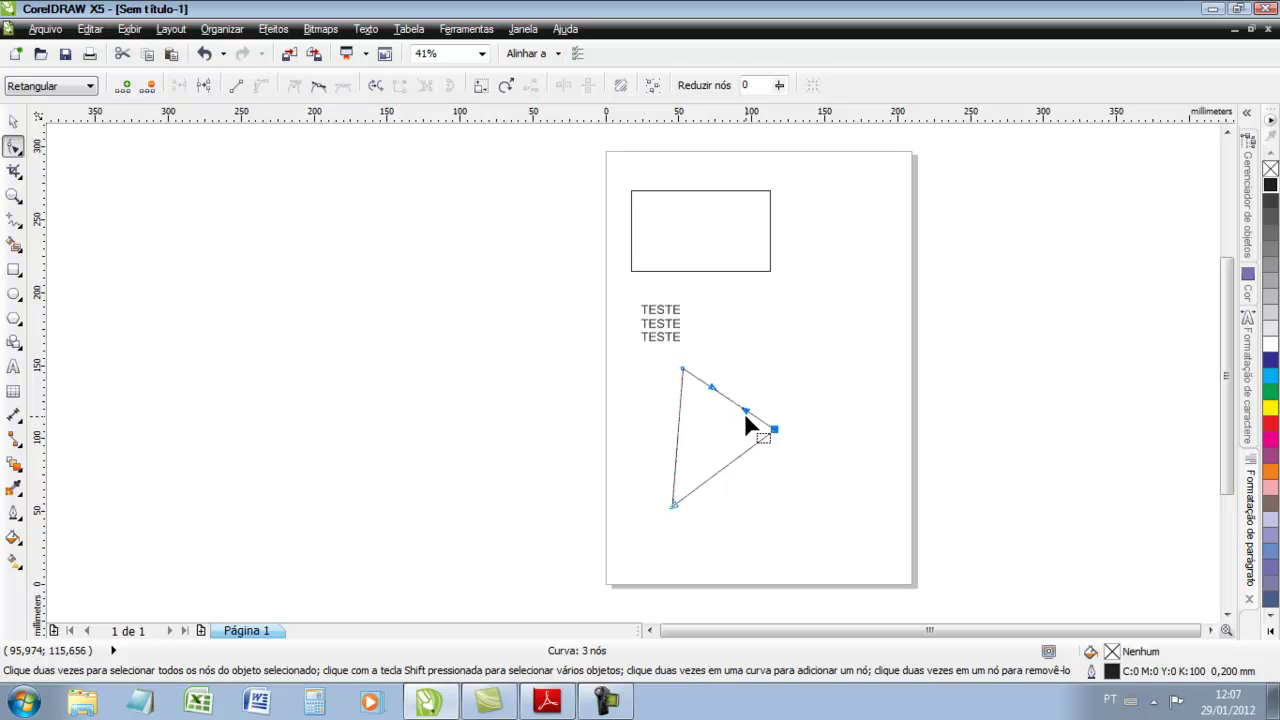
drag(747, 411, 710, 357)
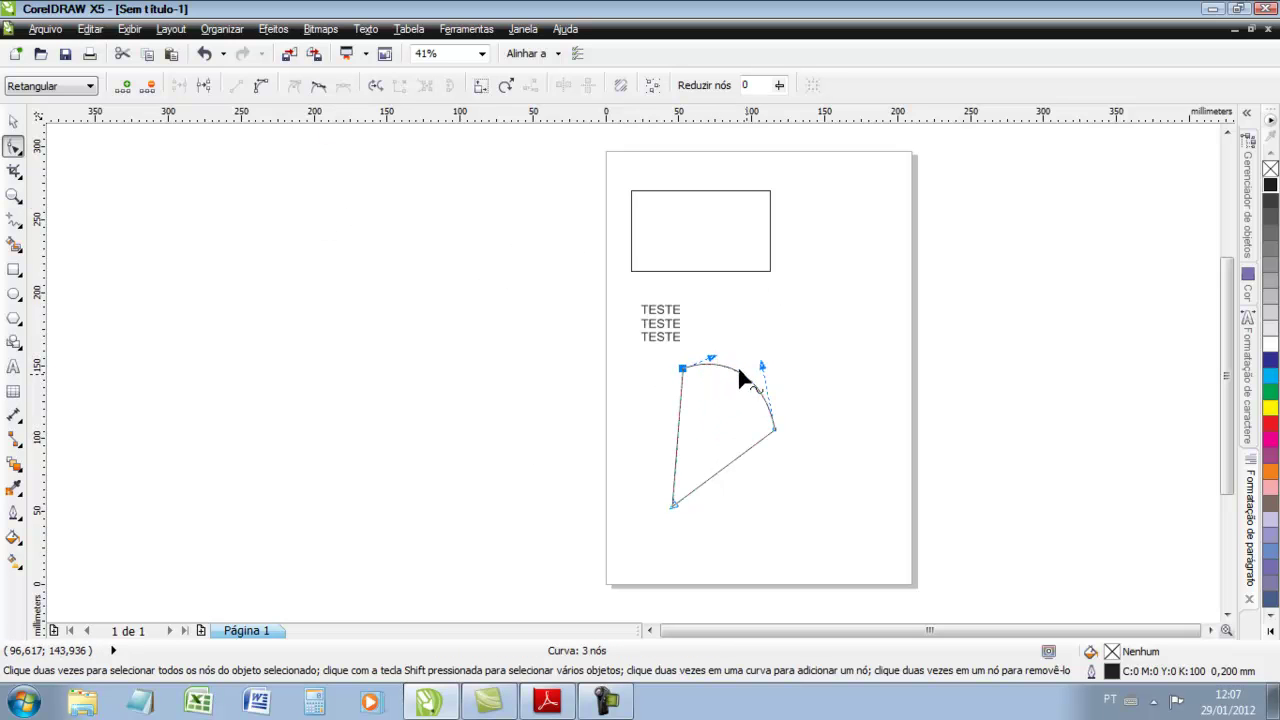
Make the shape's top node smooth and lengthen its control handle upward to raise the arc
click(683, 368)
click(318, 85)
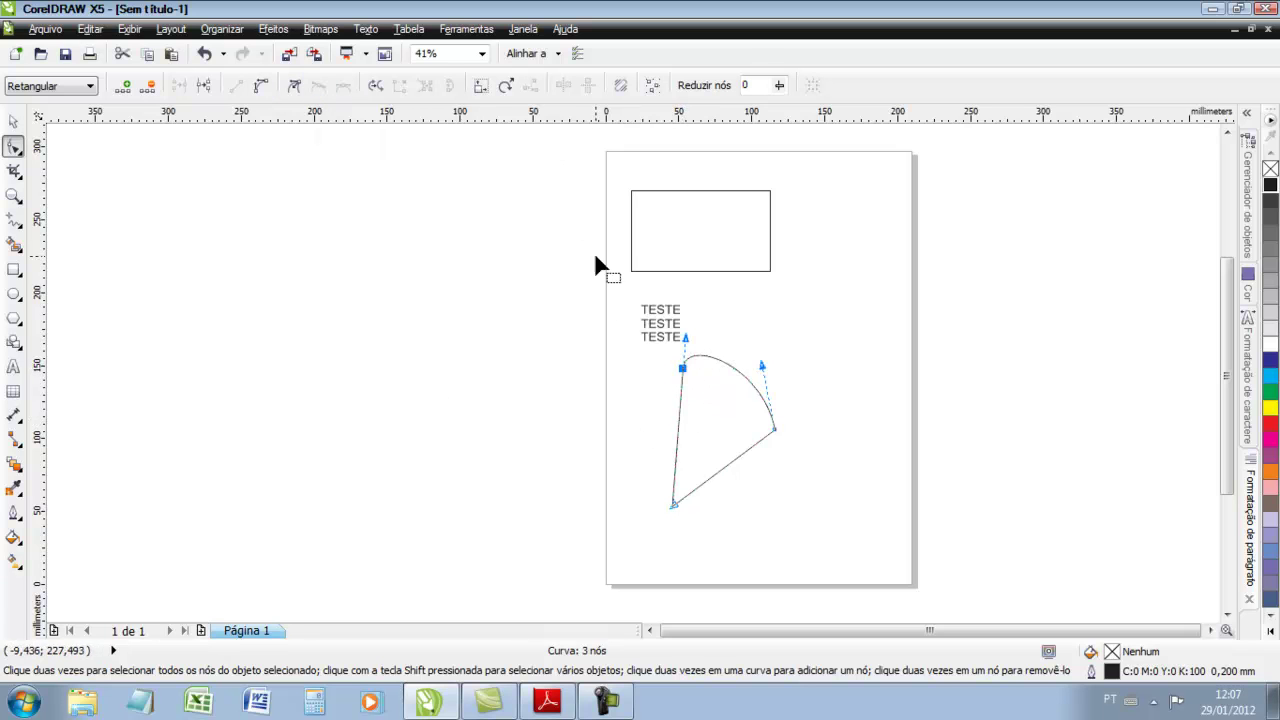
drag(711, 339, 716, 310)
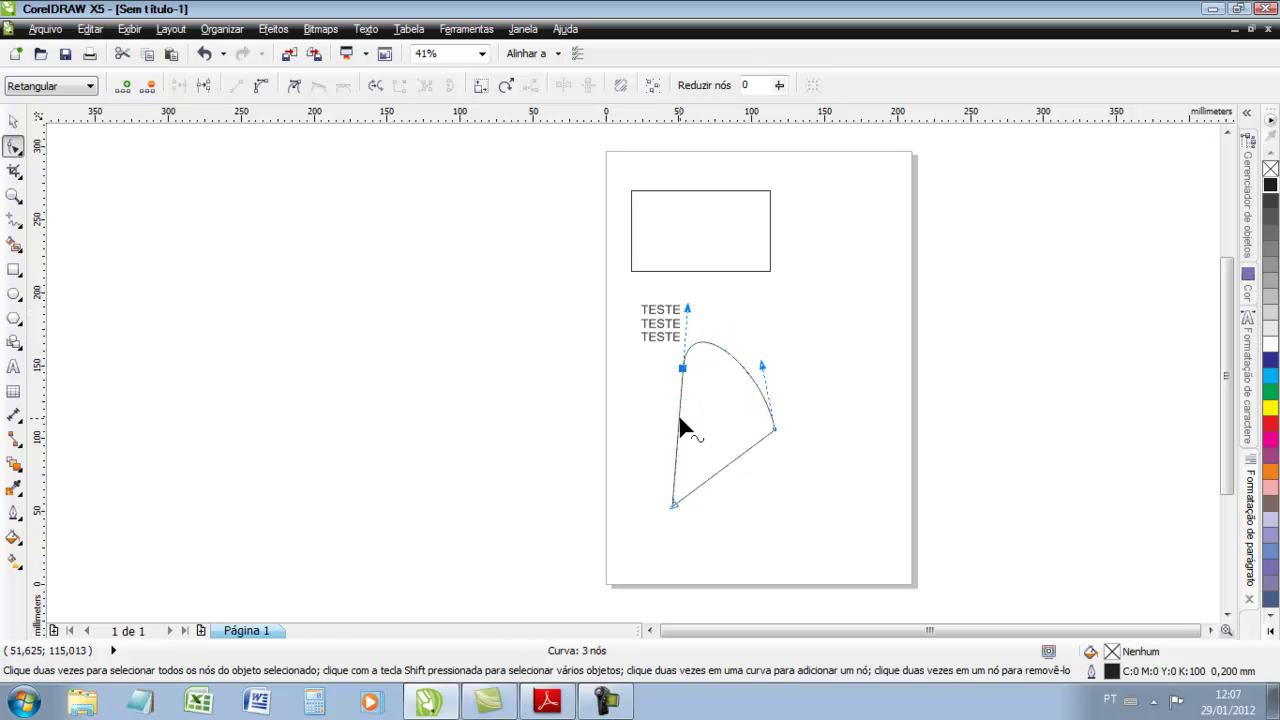
Convert the shape's straight left side into a curve and bulge it outward
click(678, 418)
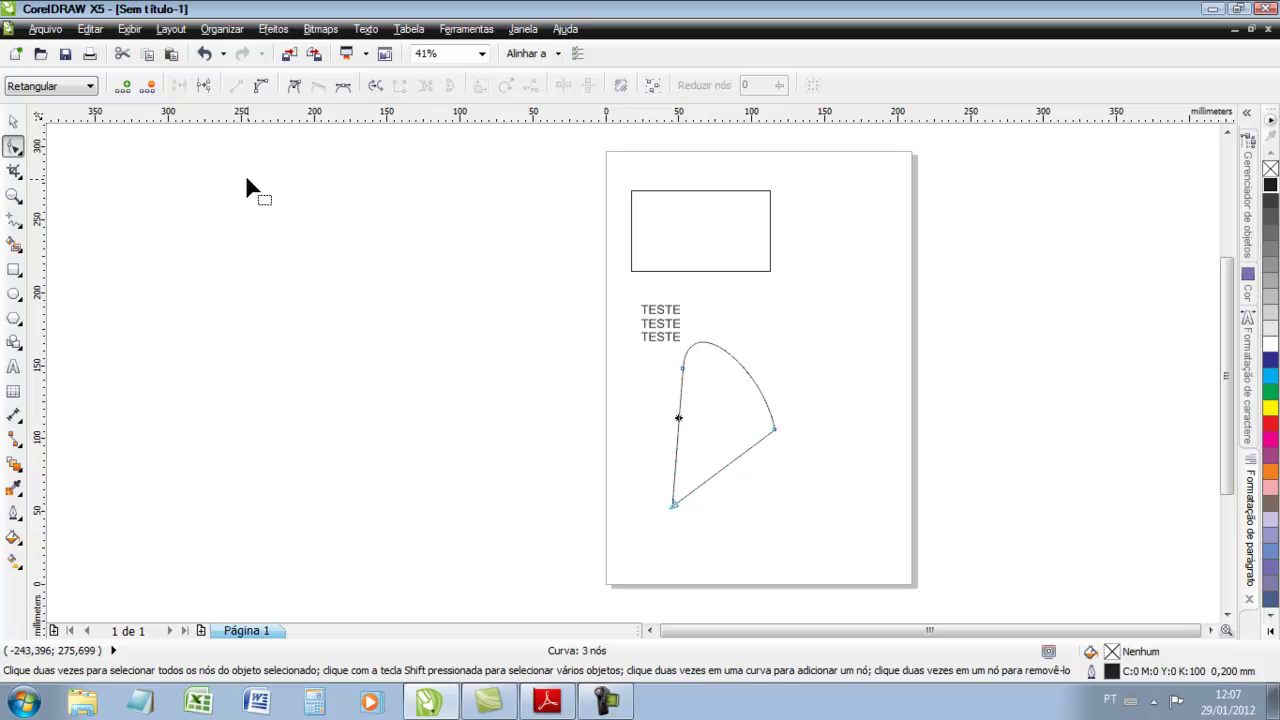
click(260, 86)
mouse_move(682, 415)
mouse_down()
mouse_move(648, 387)
mouse_move(664, 404)
mouse_up()
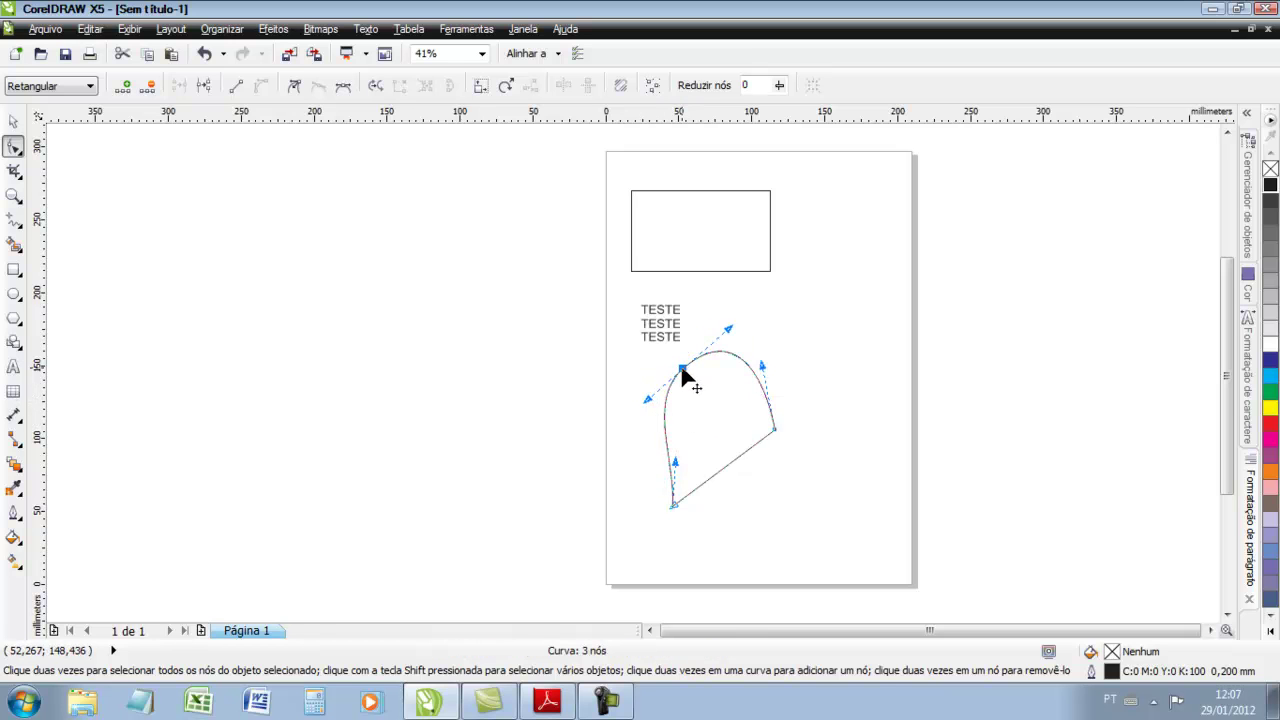
Make the top node a cusp and swing its lower handle inward to bend the left side into the shape
click(296, 88)
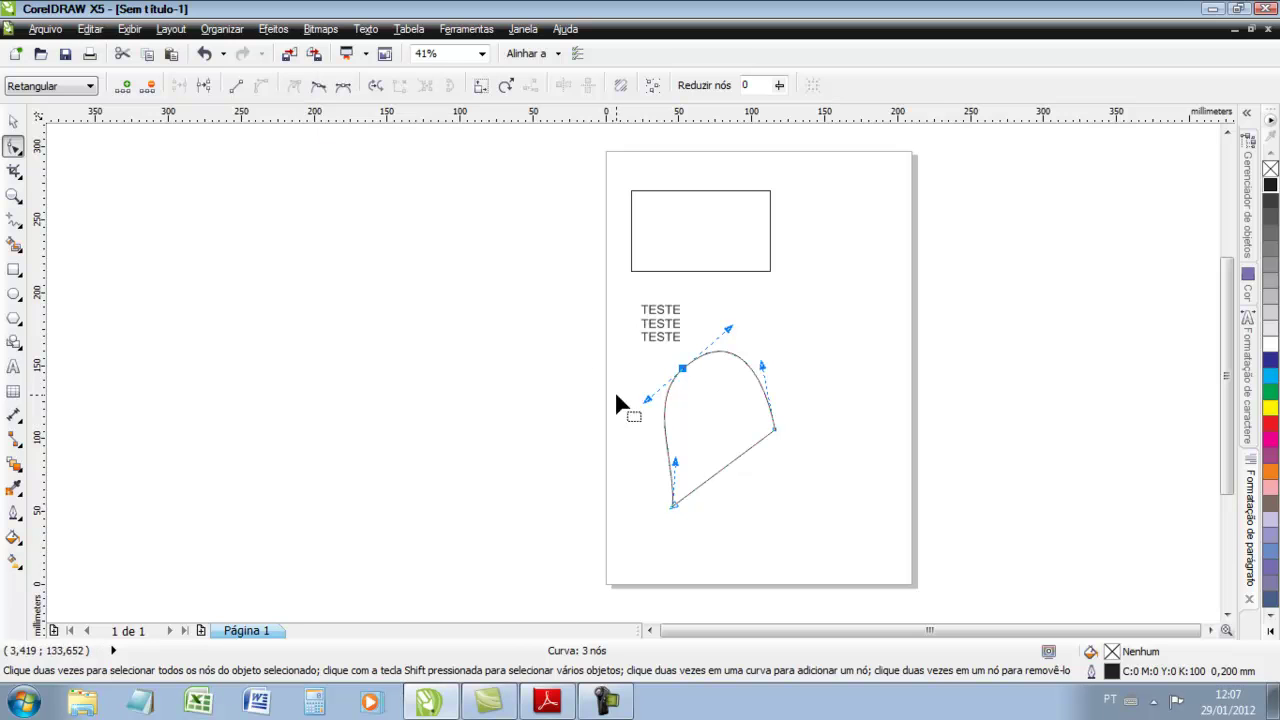
drag(650, 401, 730, 407)
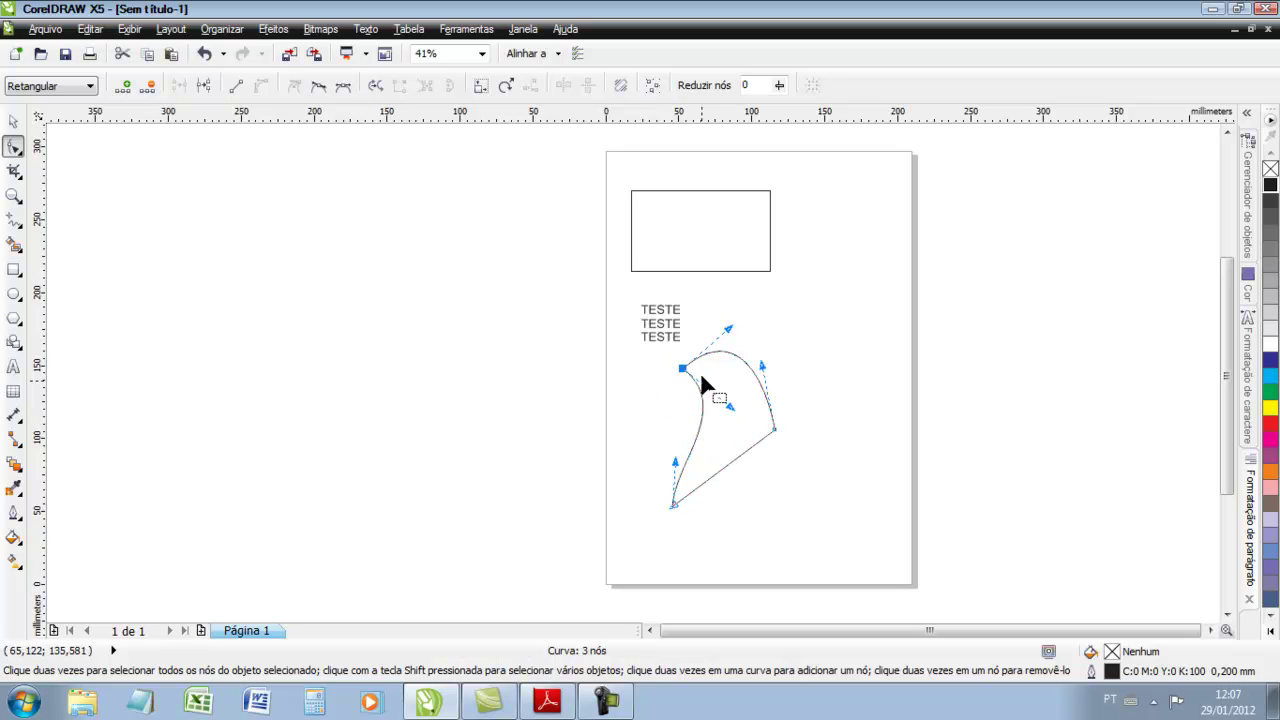
Make the top node smooth with the left side bulging outward again, and make it symmetrical with shorter, balanced handles
click(319, 86)
drag(686, 440, 655, 400)
drag(725, 325, 731, 336)
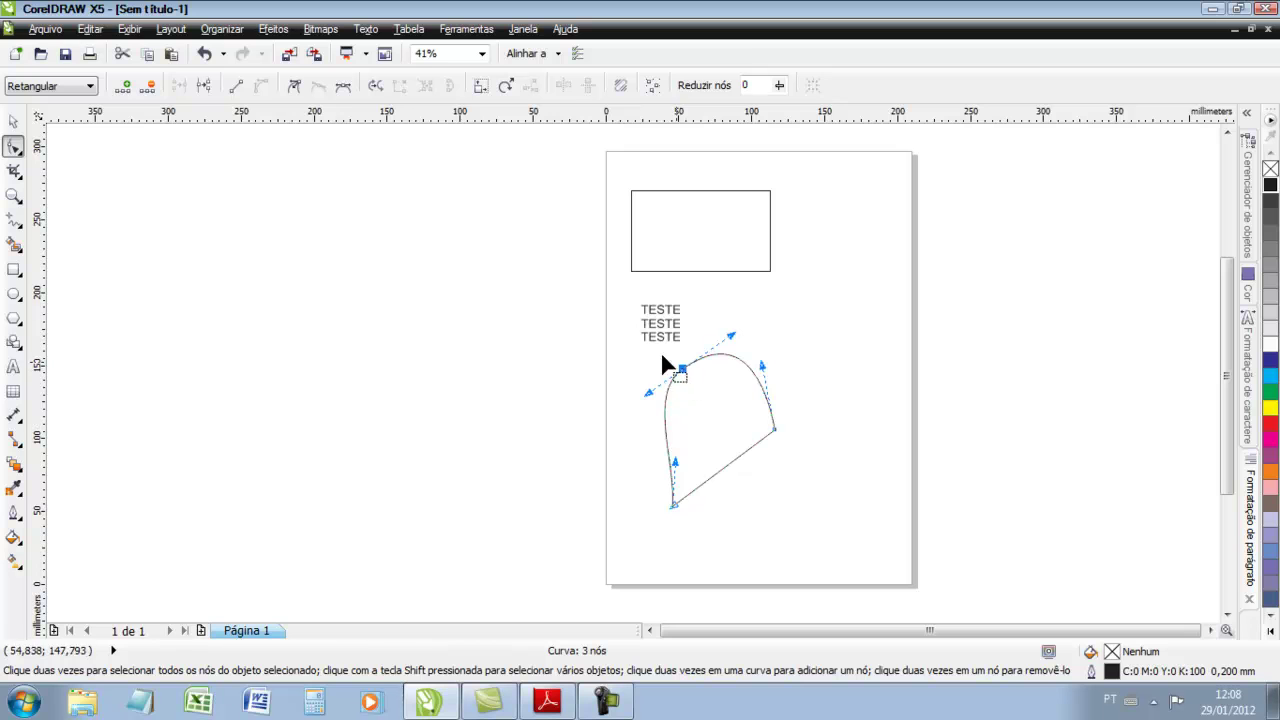
click(343, 86)
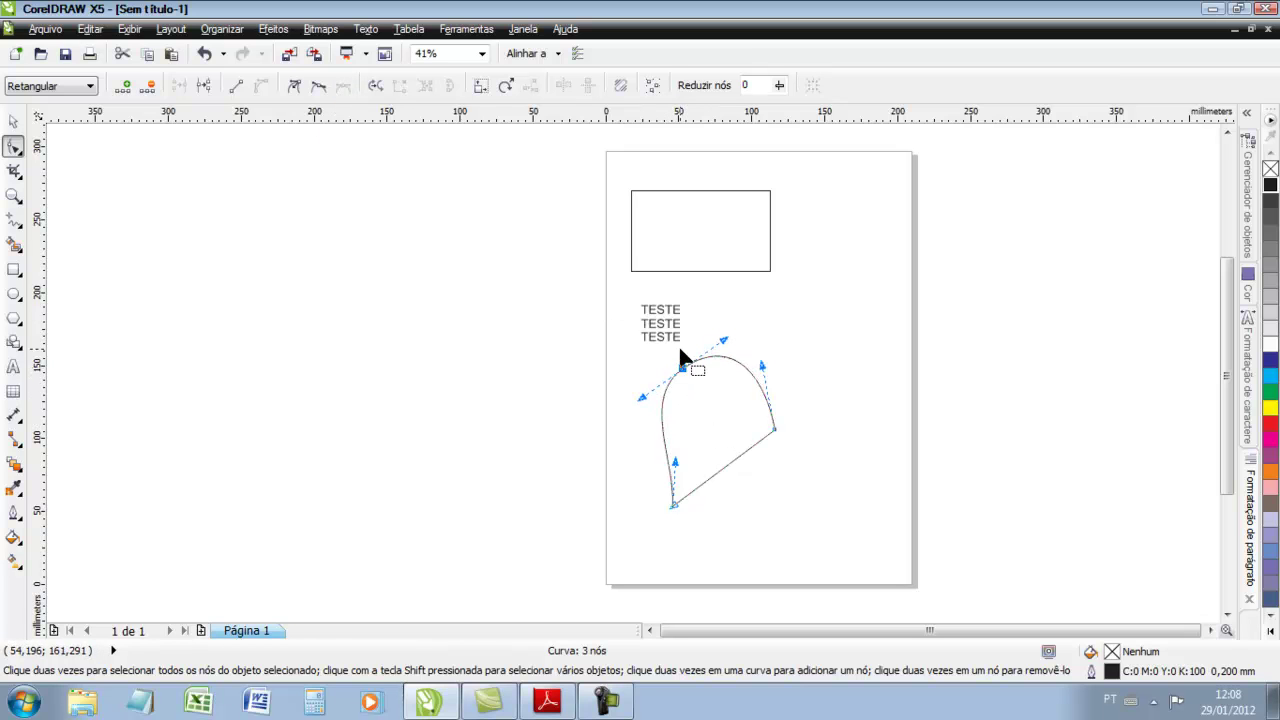
mouse_move(639, 398)
mouse_down()
mouse_move(594, 417)
mouse_move(623, 437)
mouse_move(674, 397)
mouse_move(650, 389)
mouse_up()
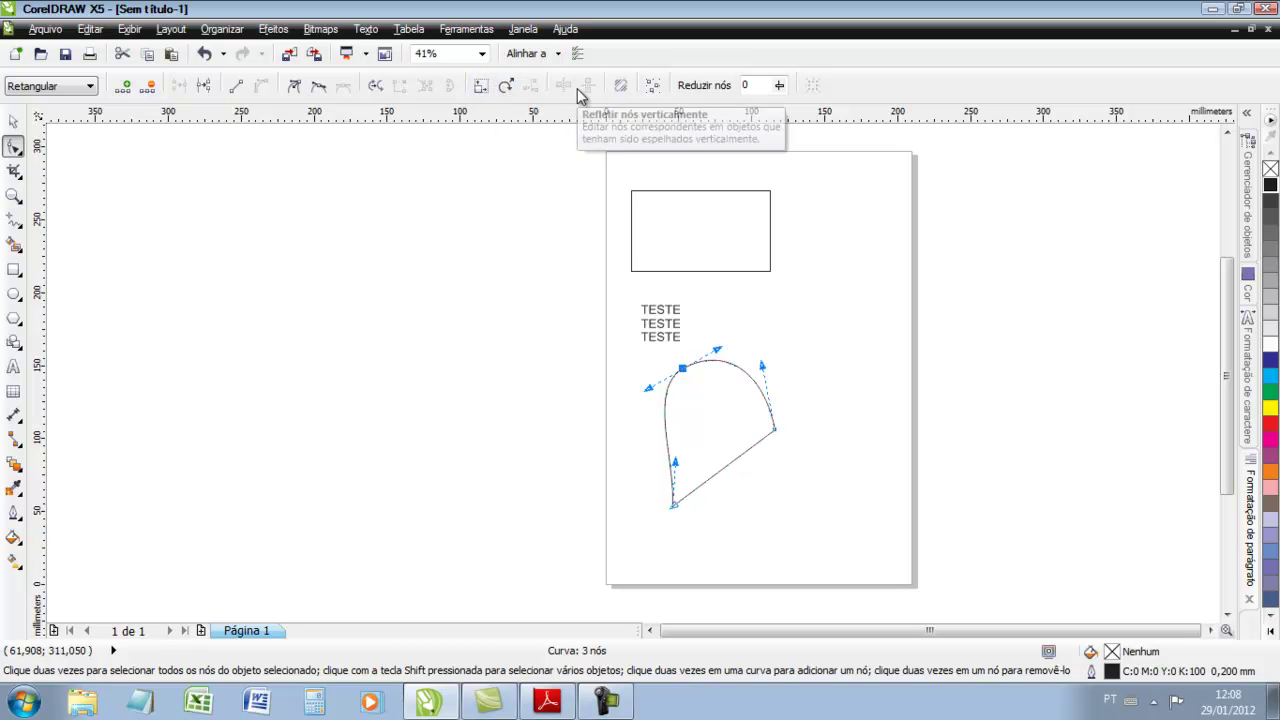
Use the Smudge Brush with a 90° tilt to form round bumps and notches along the shape's left and upper edges
click(21, 152)
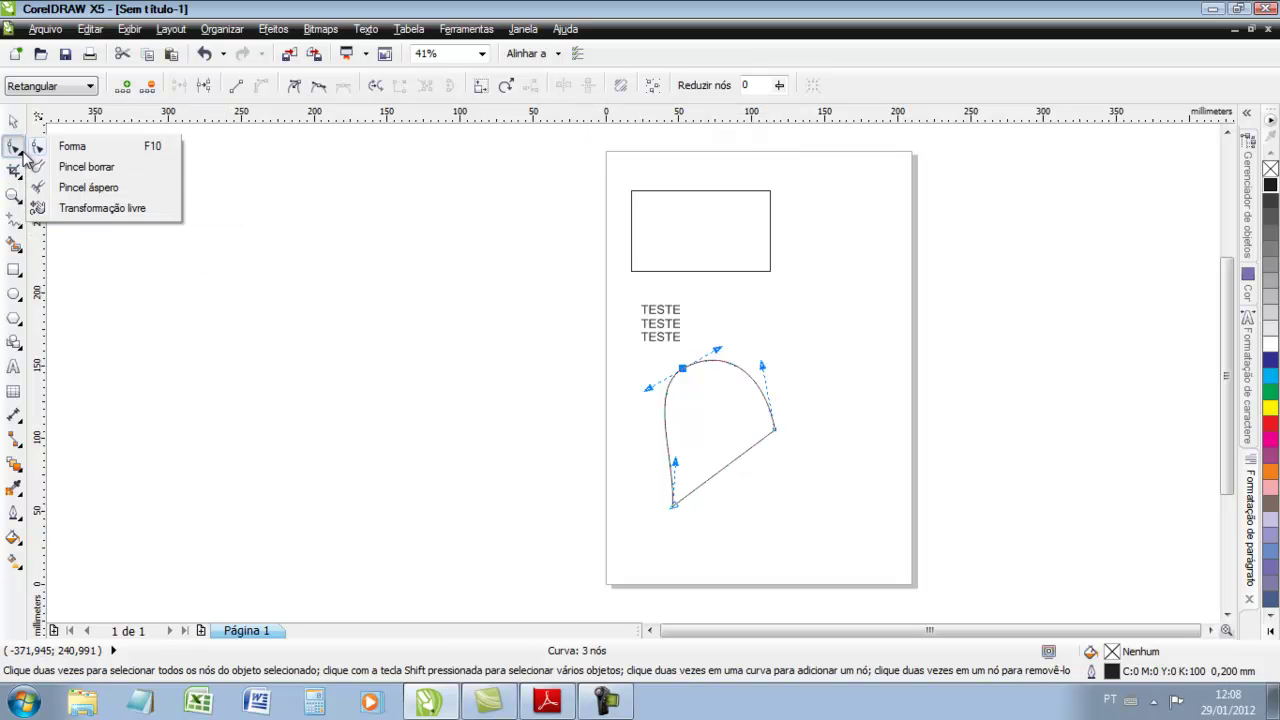
click(72, 167)
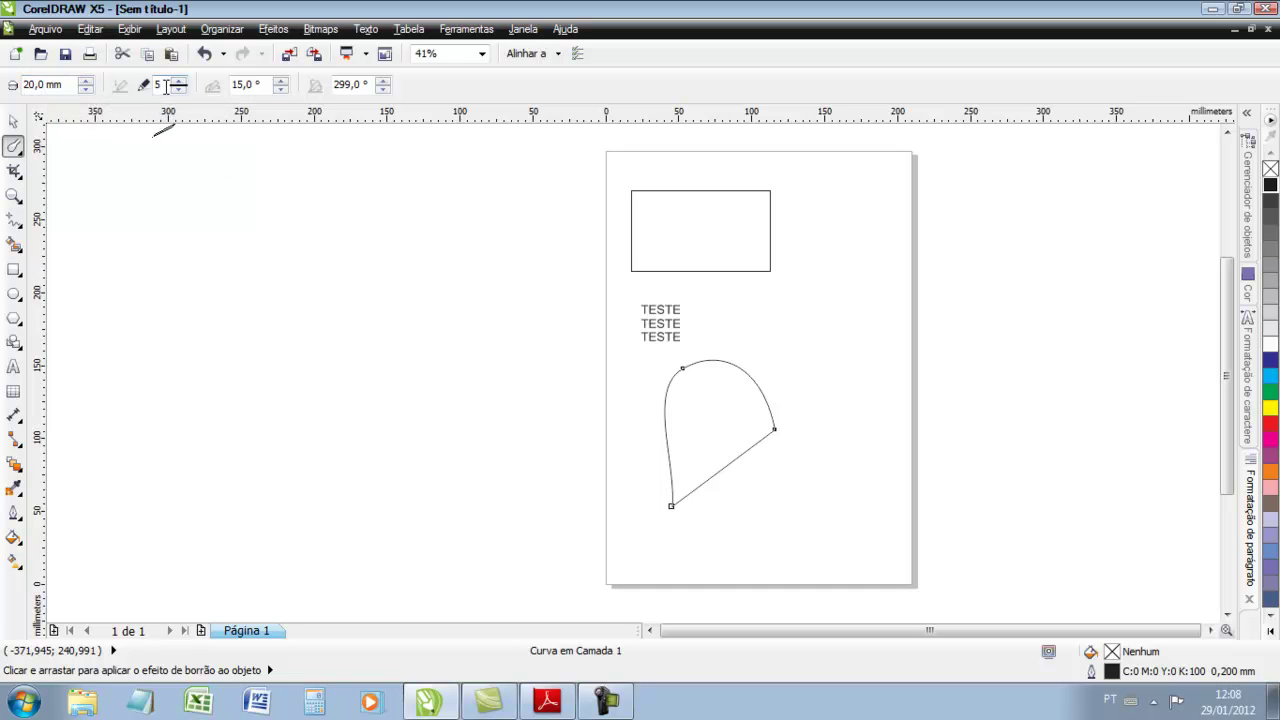
drag(255, 85, 246, 85)
text(90)
key(Return)
drag(668, 400, 666, 398)
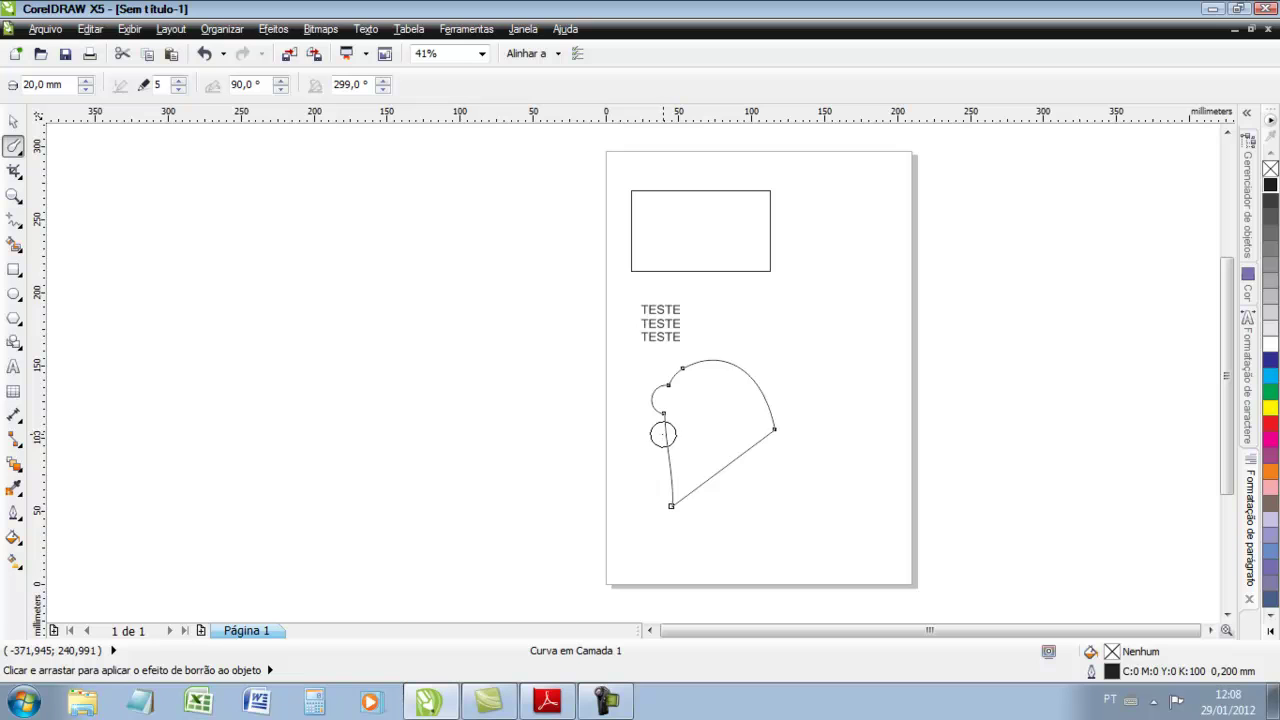
click(661, 434)
click(674, 464)
drag(707, 367, 743, 374)
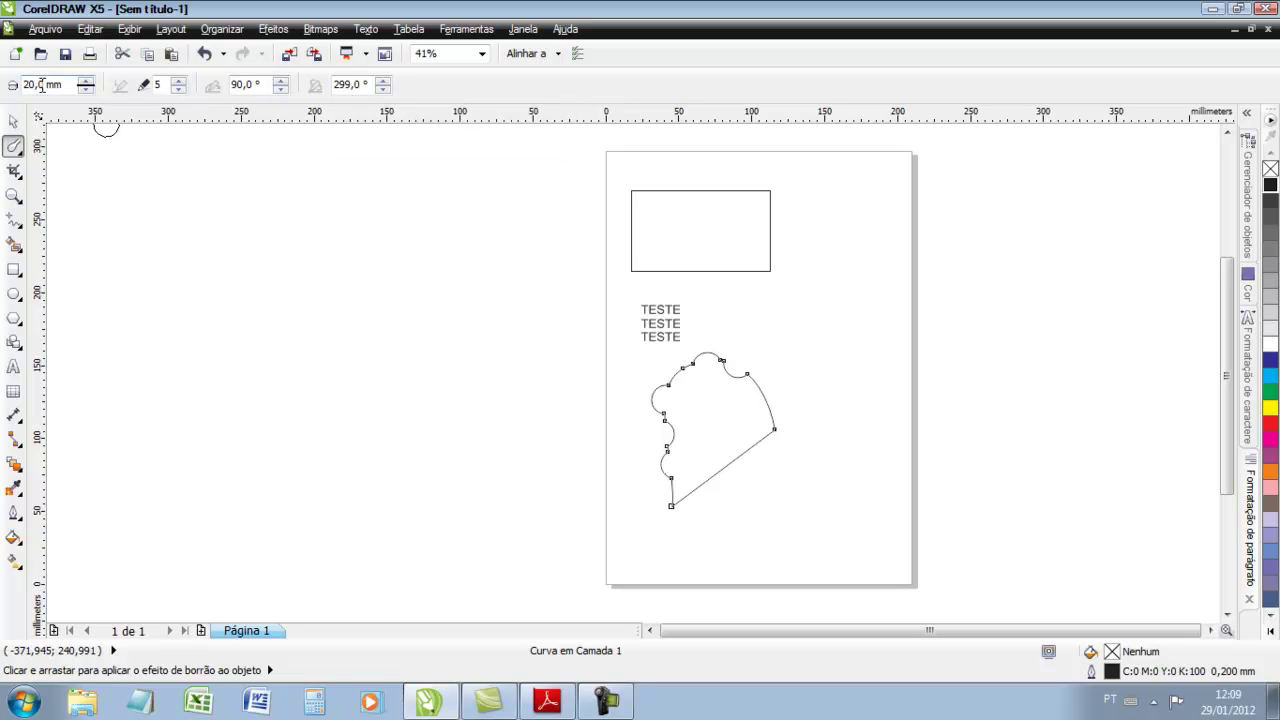
Smudge thin slanted spikes into the shape's right edge using a 50.8 mm nib and a 15° tilt
double_click(47, 84)
text(60)
key(Return)
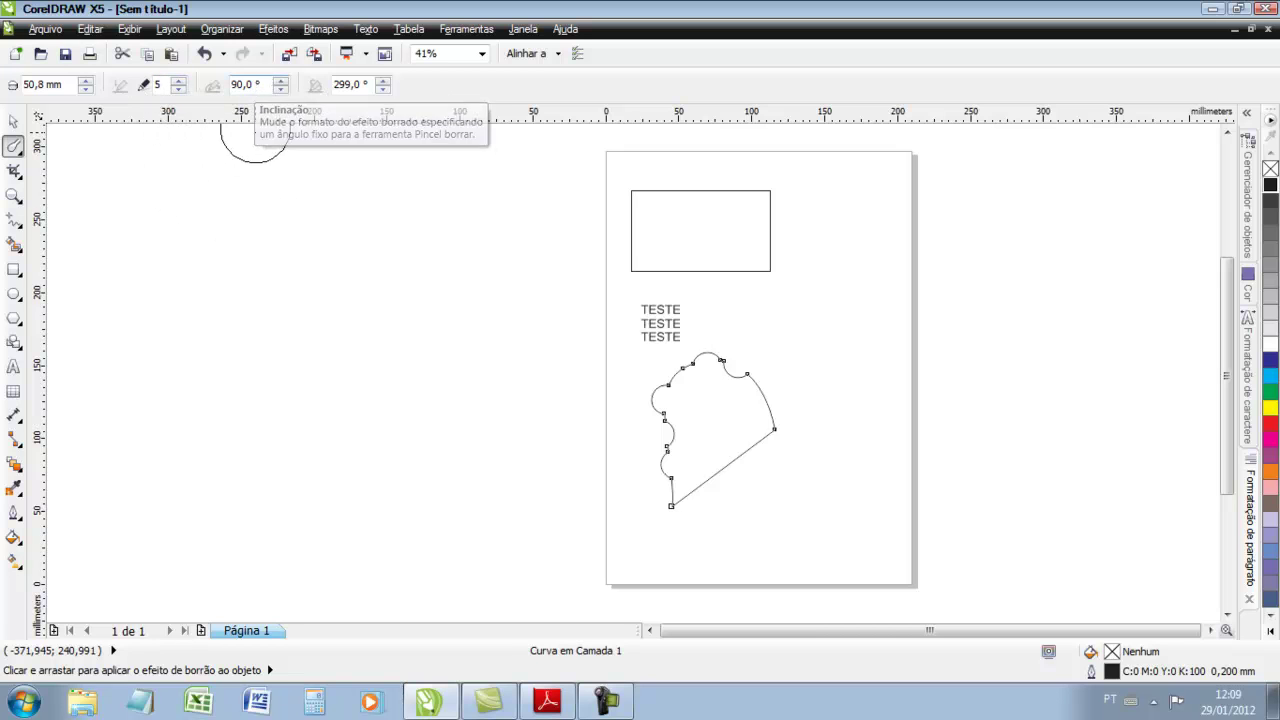
double_click(243, 84)
text(15)
key(Return)
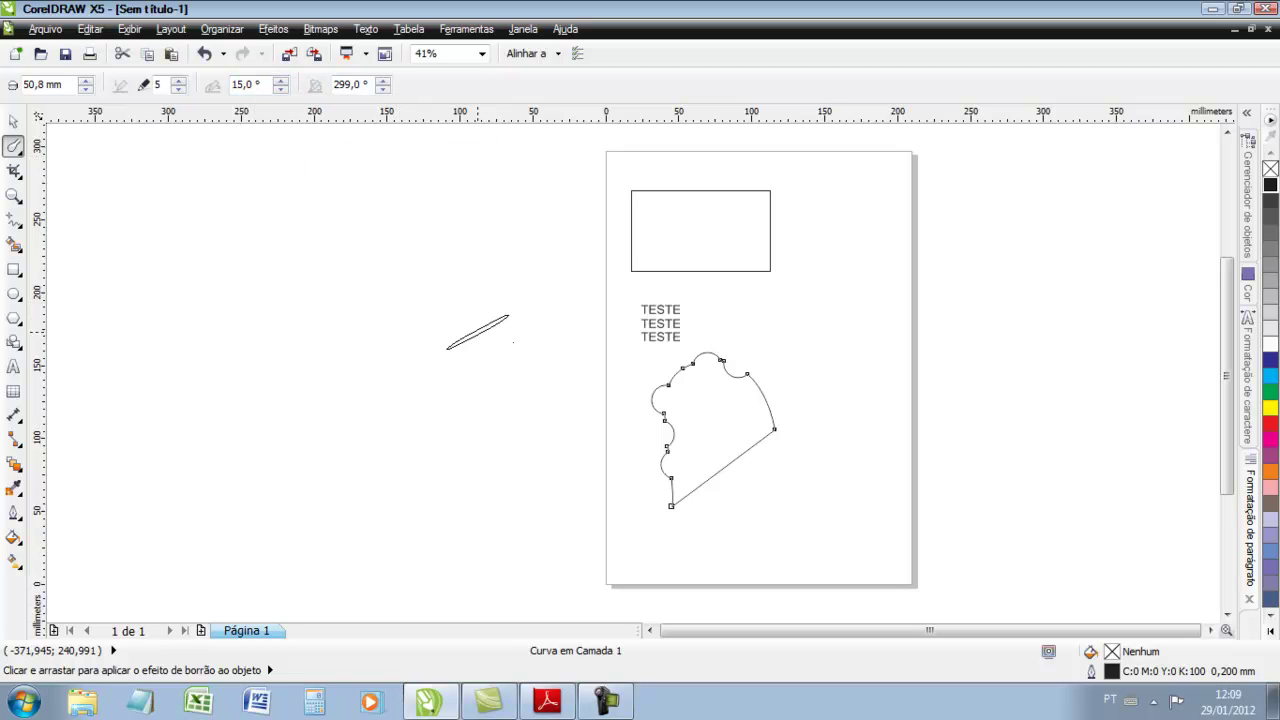
mouse_move(766, 383)
mouse_down()
mouse_move(730, 403)
mouse_move(748, 418)
mouse_move(725, 444)
mouse_up()
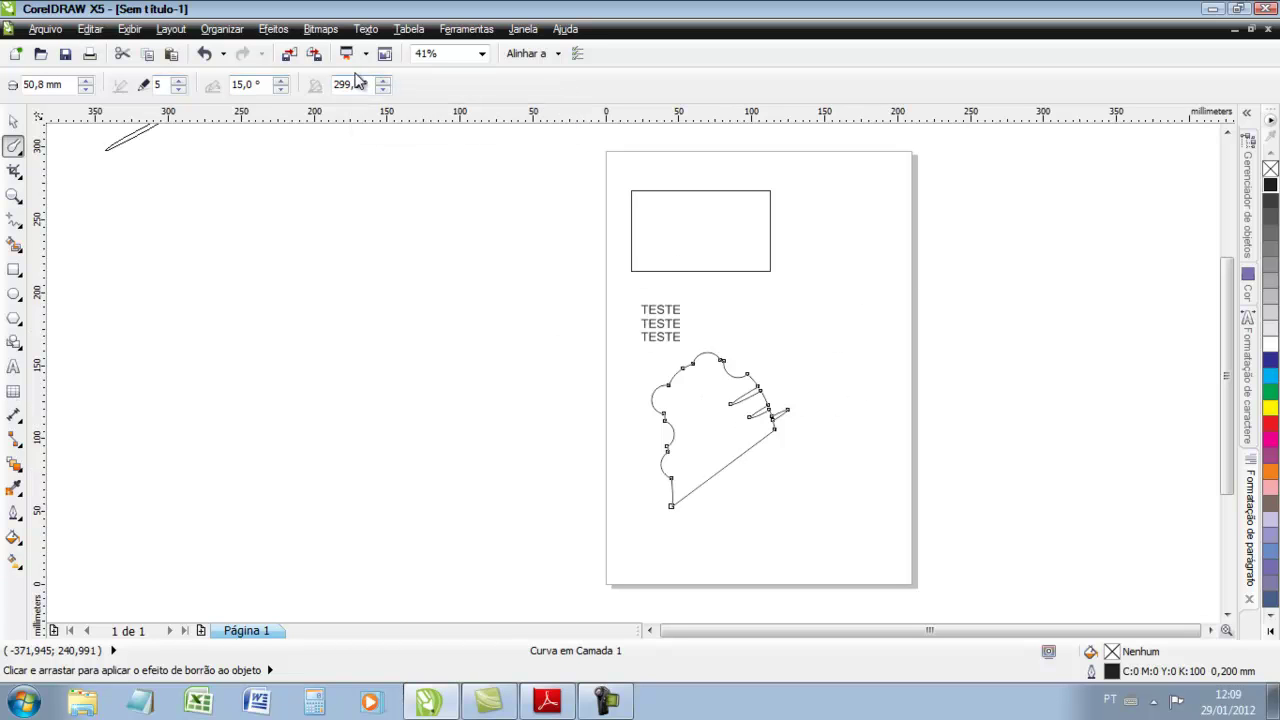
Set the Smudge Brush's bearing angle to 90°
drag(364, 87, 270, 92)
text(90)
key(Return)
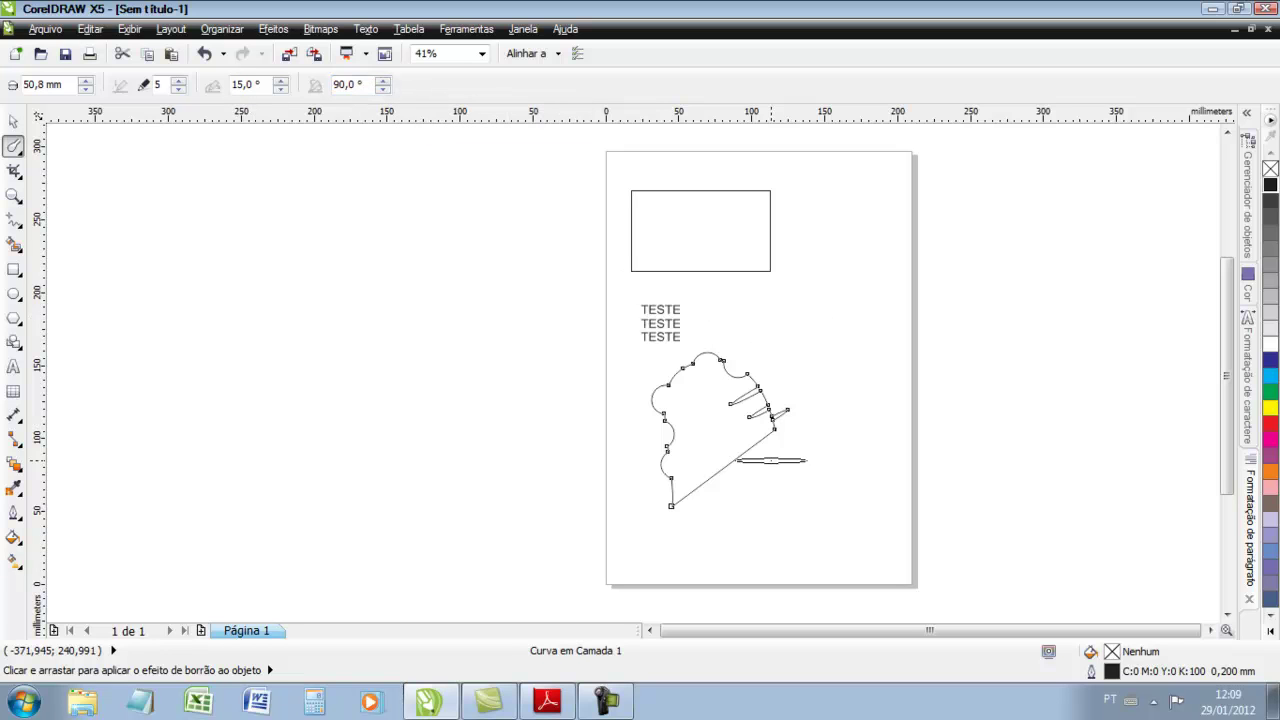
Smudge a horizontal spike into the curve's lower edge, and add vertical spikes along it with the bearing angle set to 180°
drag(748, 449, 712, 453)
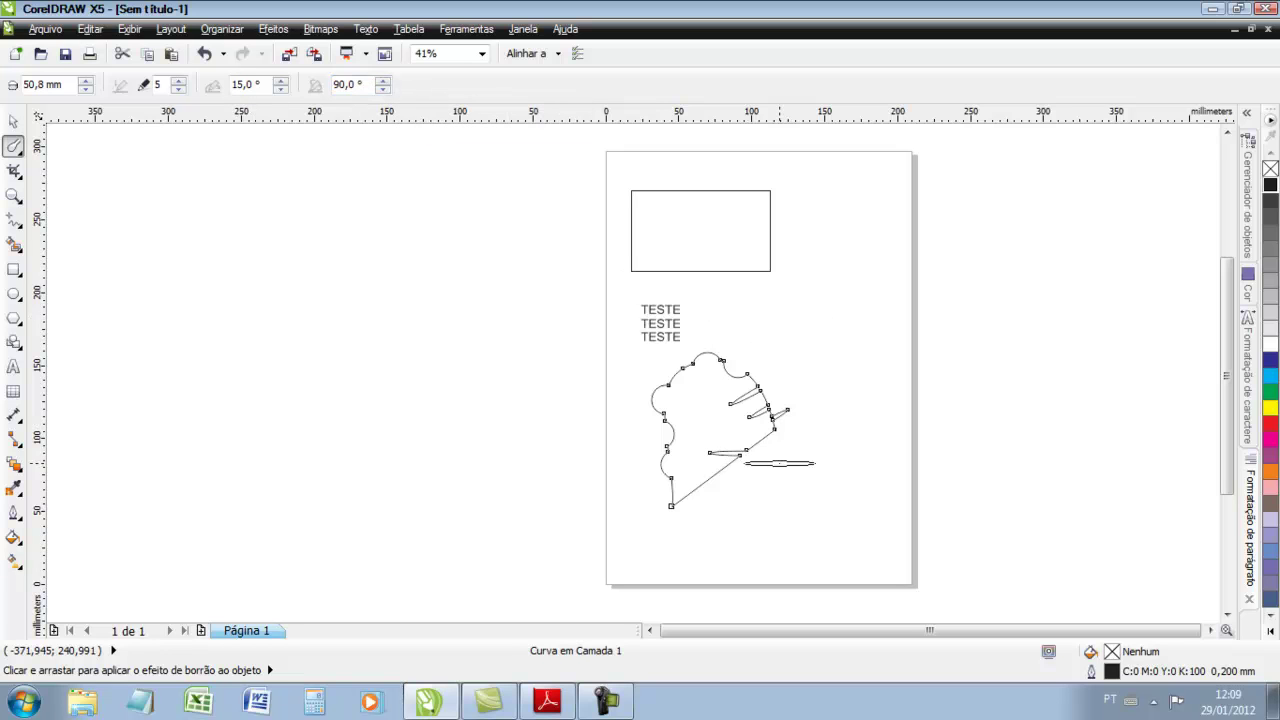
click(361, 84)
text(18)
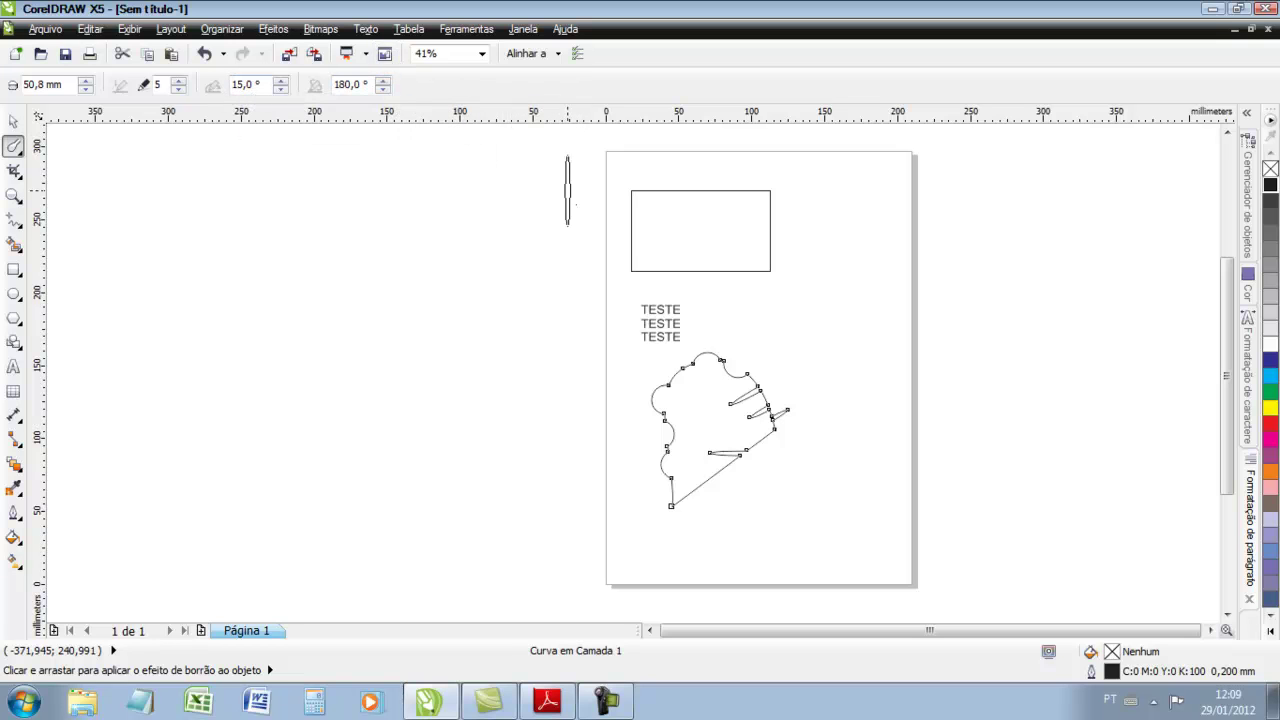
mouse_move(721, 503)
mouse_down()
mouse_move(752, 547)
mouse_move(684, 505)
mouse_up()
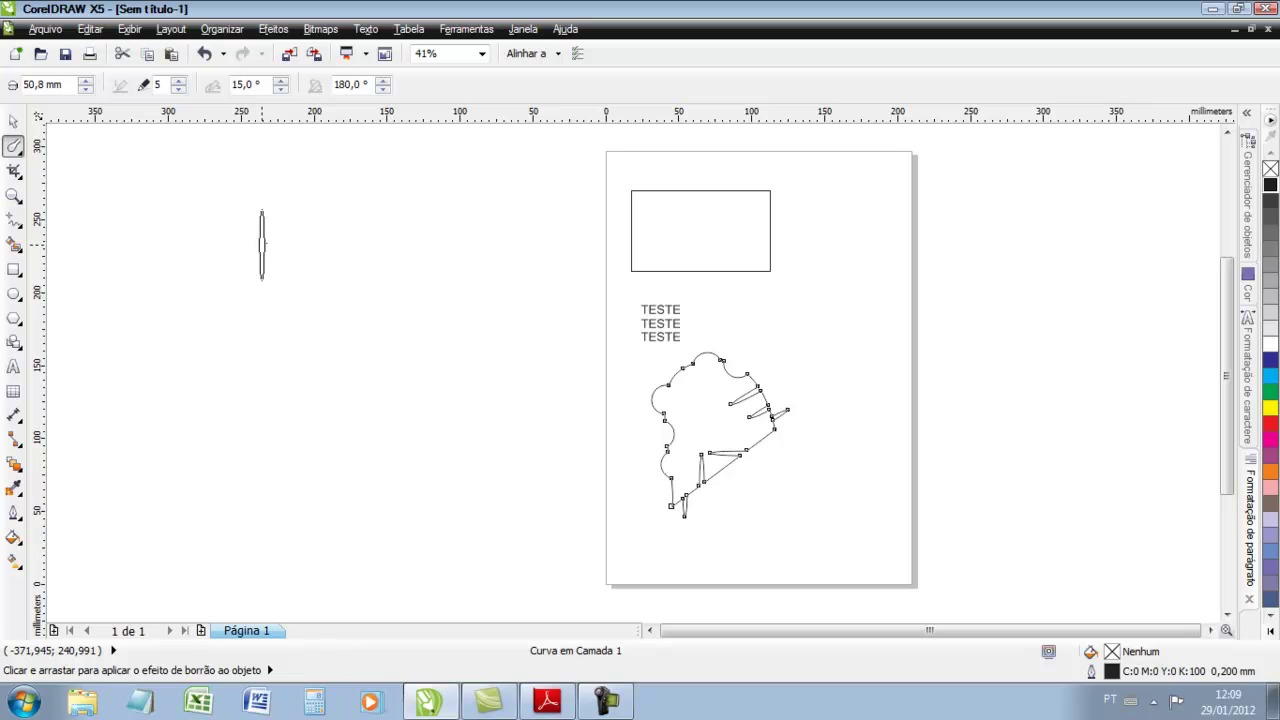
Roughen the curve's upper-right edge with the Roughen Brush
click(23, 154)
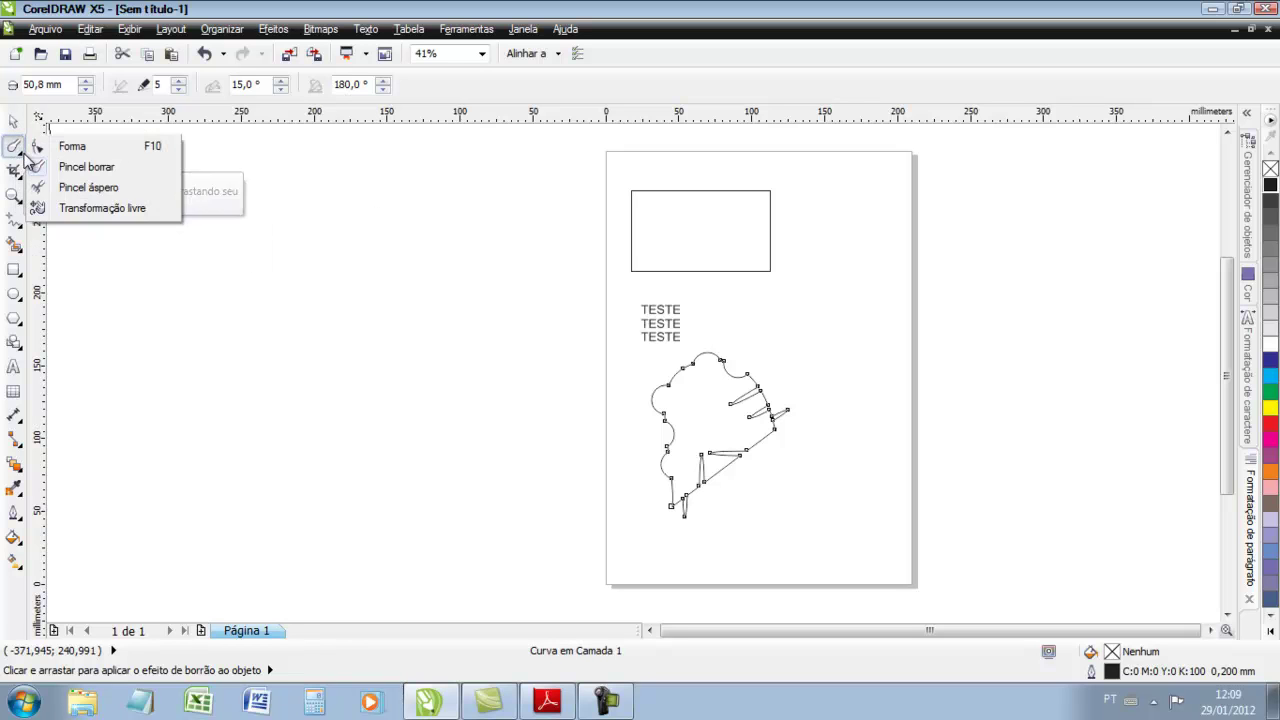
click(74, 191)
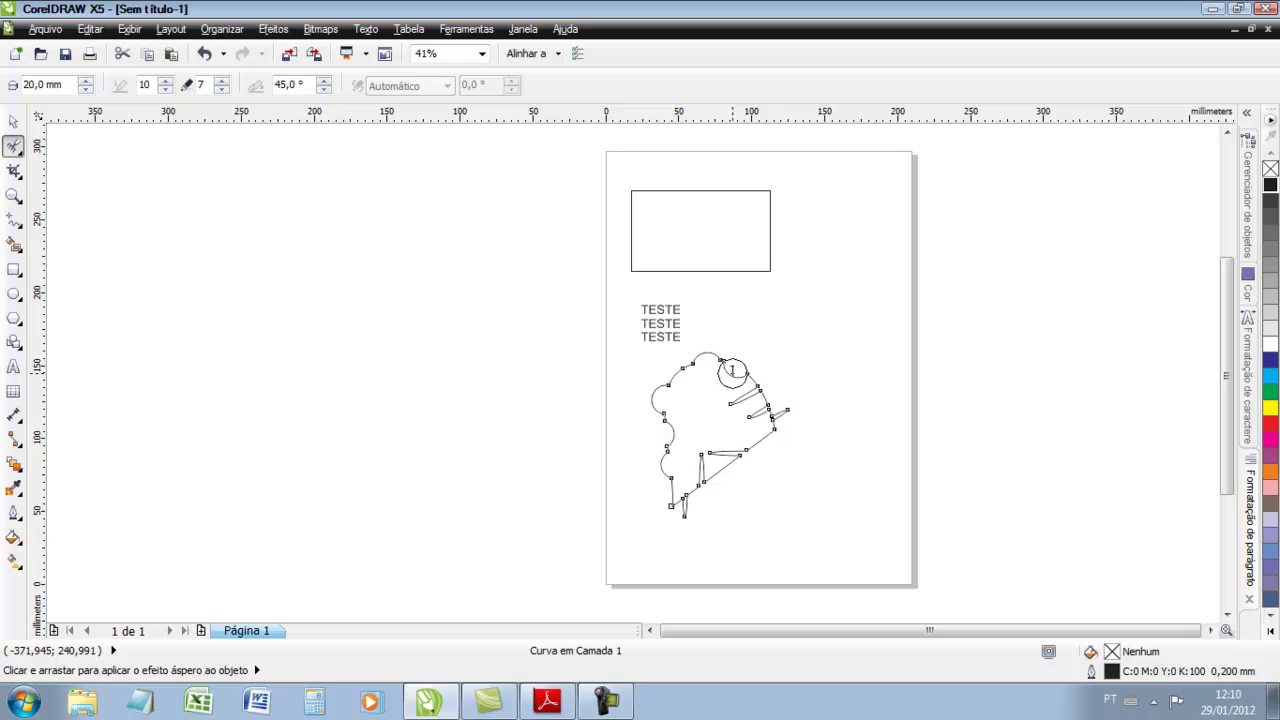
mouse_move(727, 372)
mouse_down()
mouse_move(766, 386)
mouse_move(768, 400)
mouse_up()
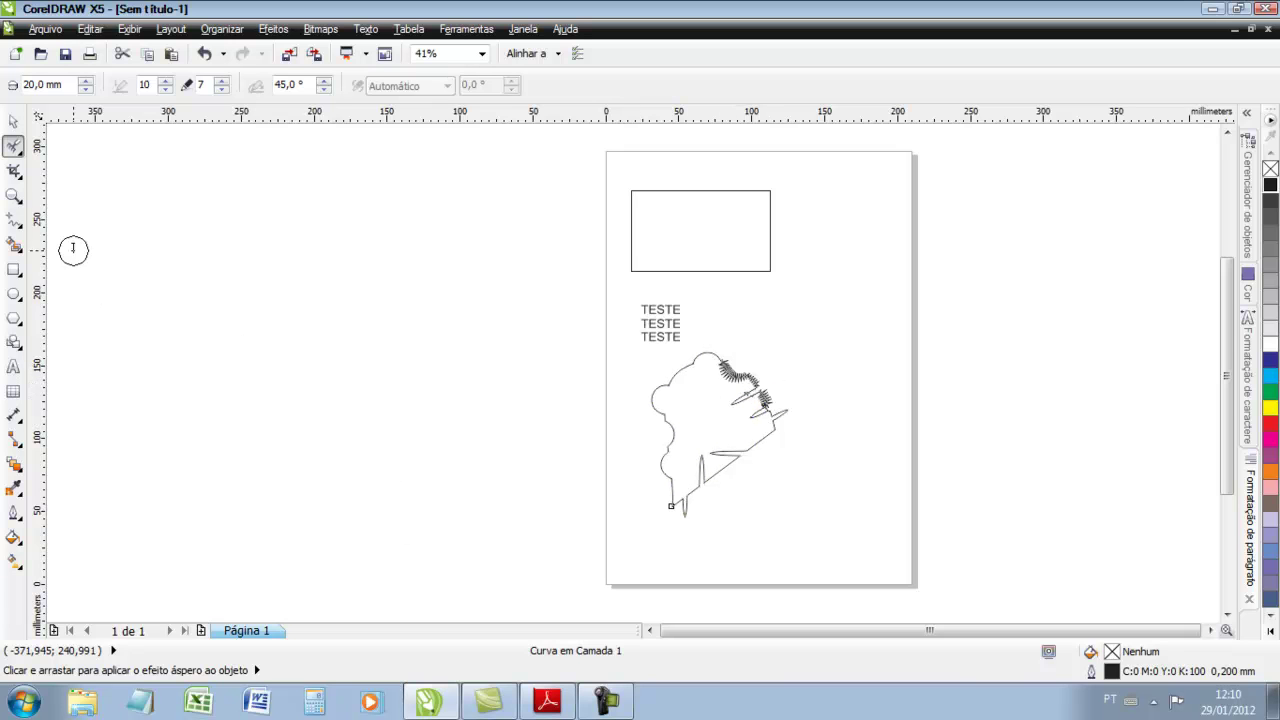
Extend the Roughen Brush zigzags along the curve's left and top edges and over the spikes on its right edge
click(13, 196)
drag(671, 335, 795, 455)
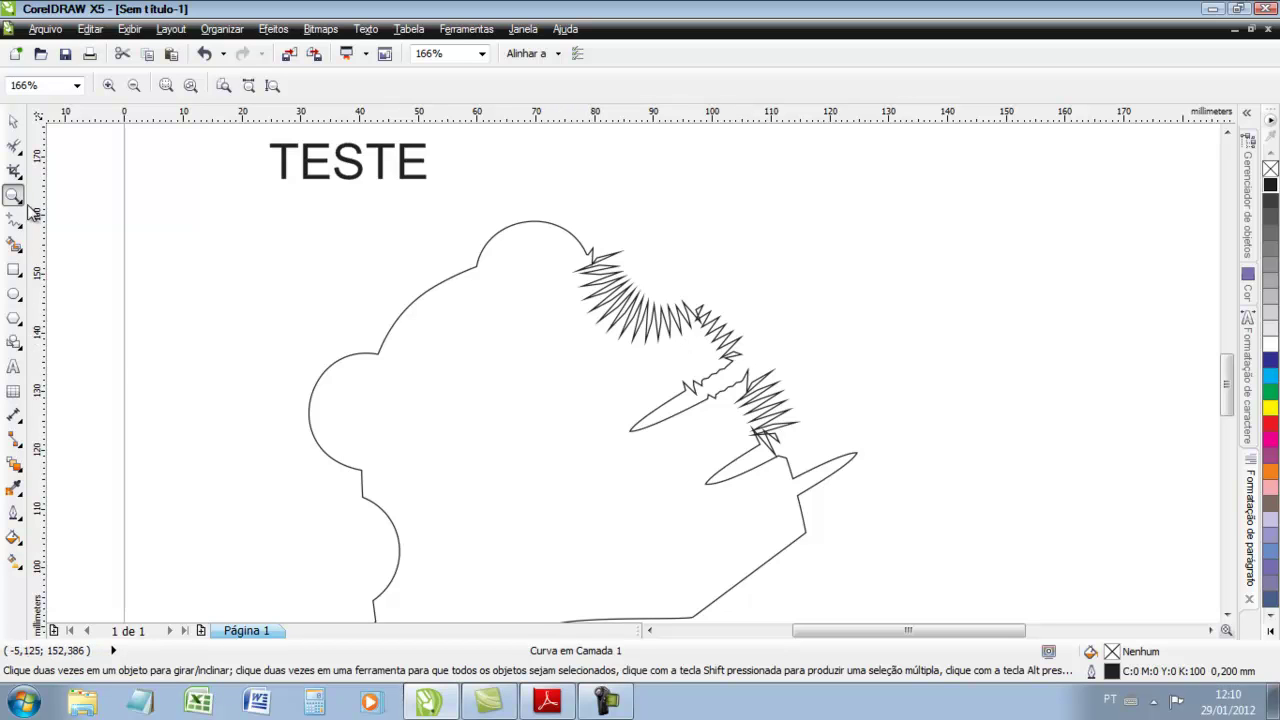
click(13, 146)
mouse_move(389, 293)
mouse_down()
mouse_move(443, 255)
mouse_move(529, 237)
mouse_move(316, 352)
mouse_move(307, 415)
mouse_move(390, 515)
mouse_up()
mouse_move(813, 530)
mouse_down()
mouse_move(829, 457)
mouse_move(700, 428)
mouse_move(660, 265)
mouse_up()
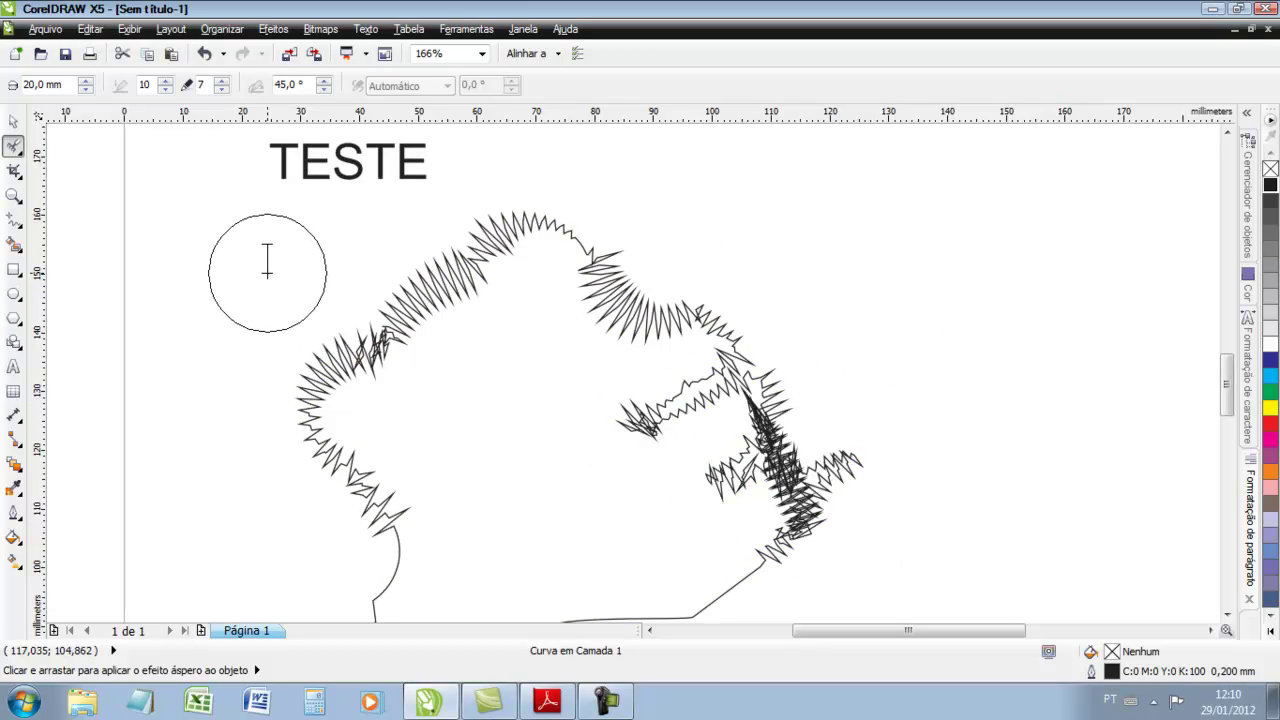
Free-skew the roughened curve into a long, thin shape slanting off the left side of the page
click(19, 155)
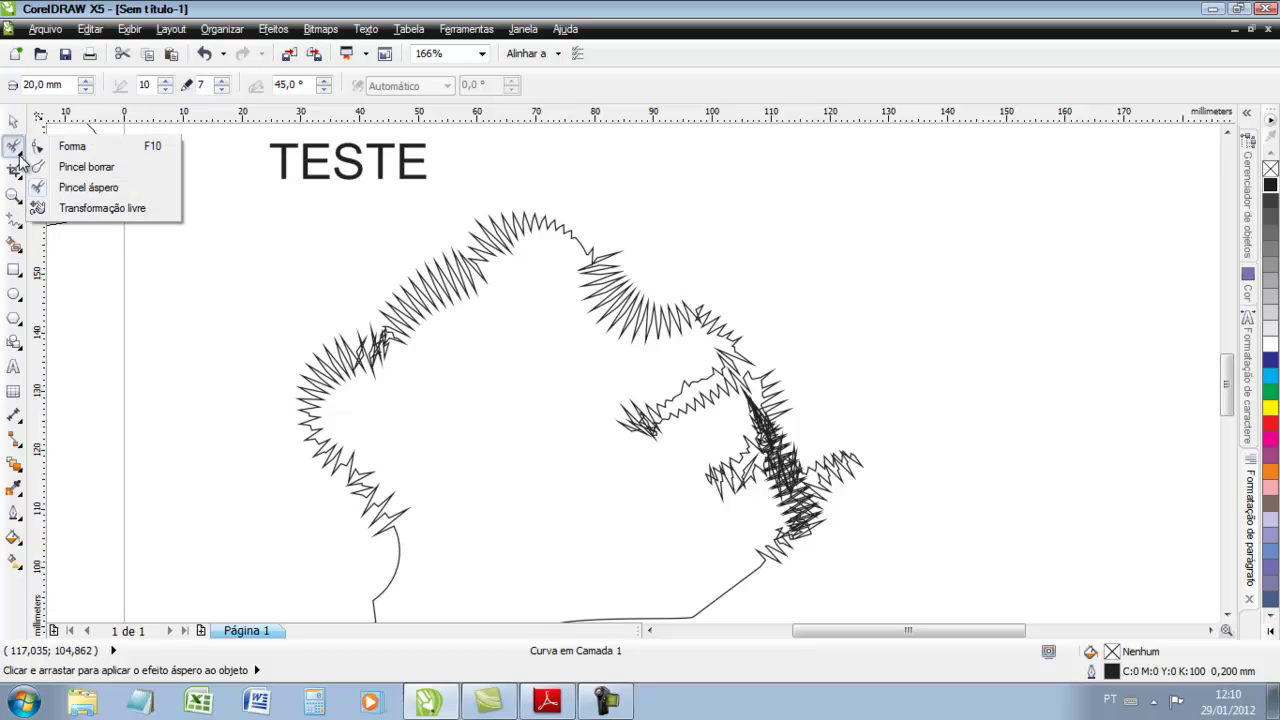
click(82, 208)
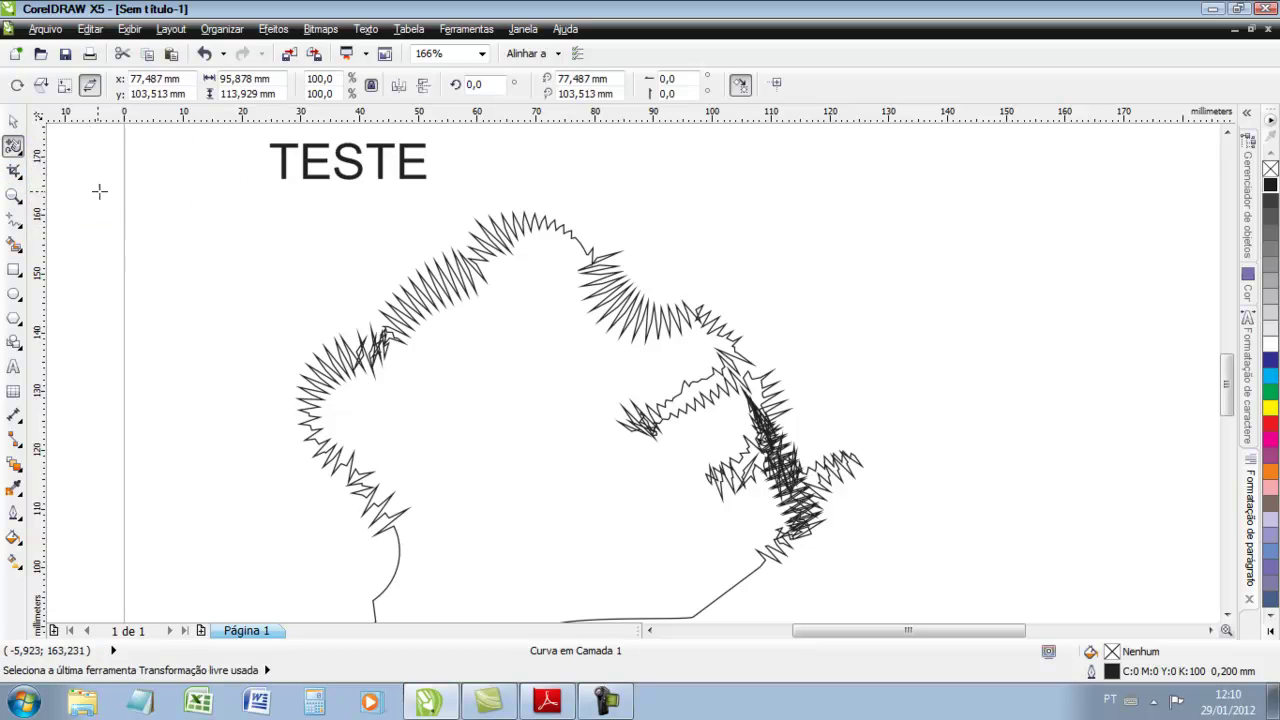
click(13, 196)
scroll(290, 274, down, 2)
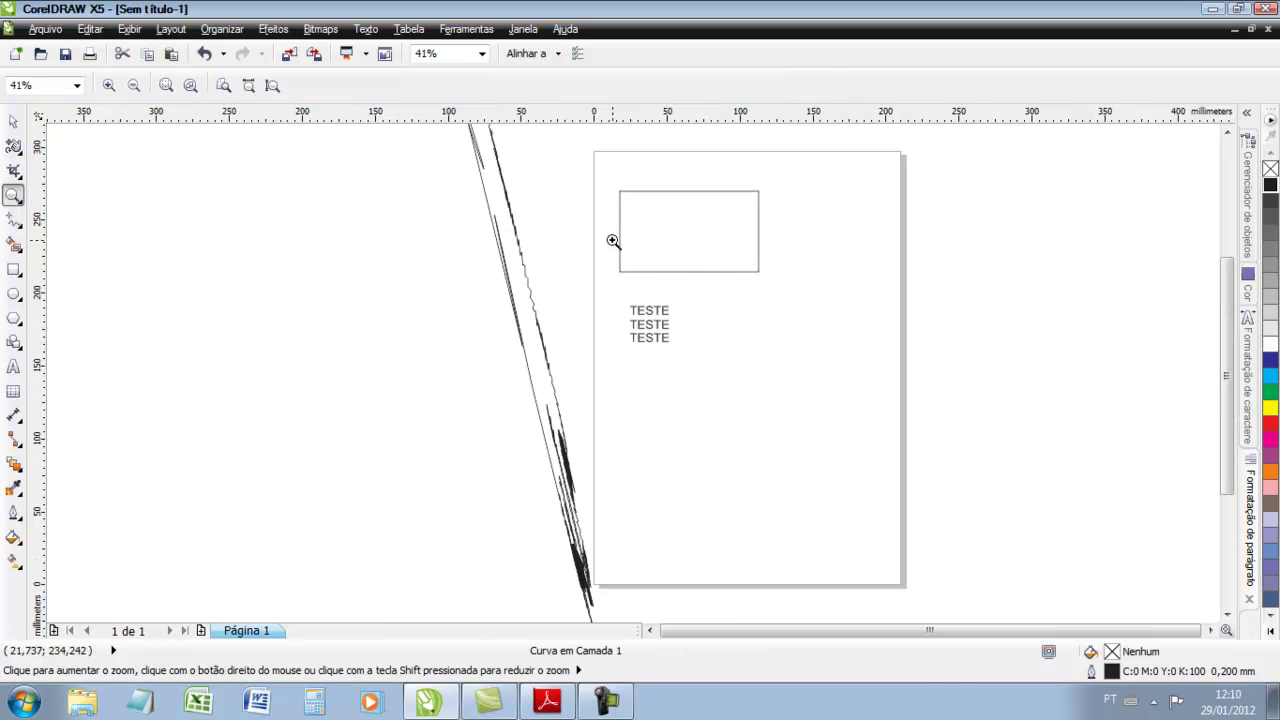
Create a slightly skewed duplicate of the rectangle above the TESTE text with Free Skew
click(10, 121)
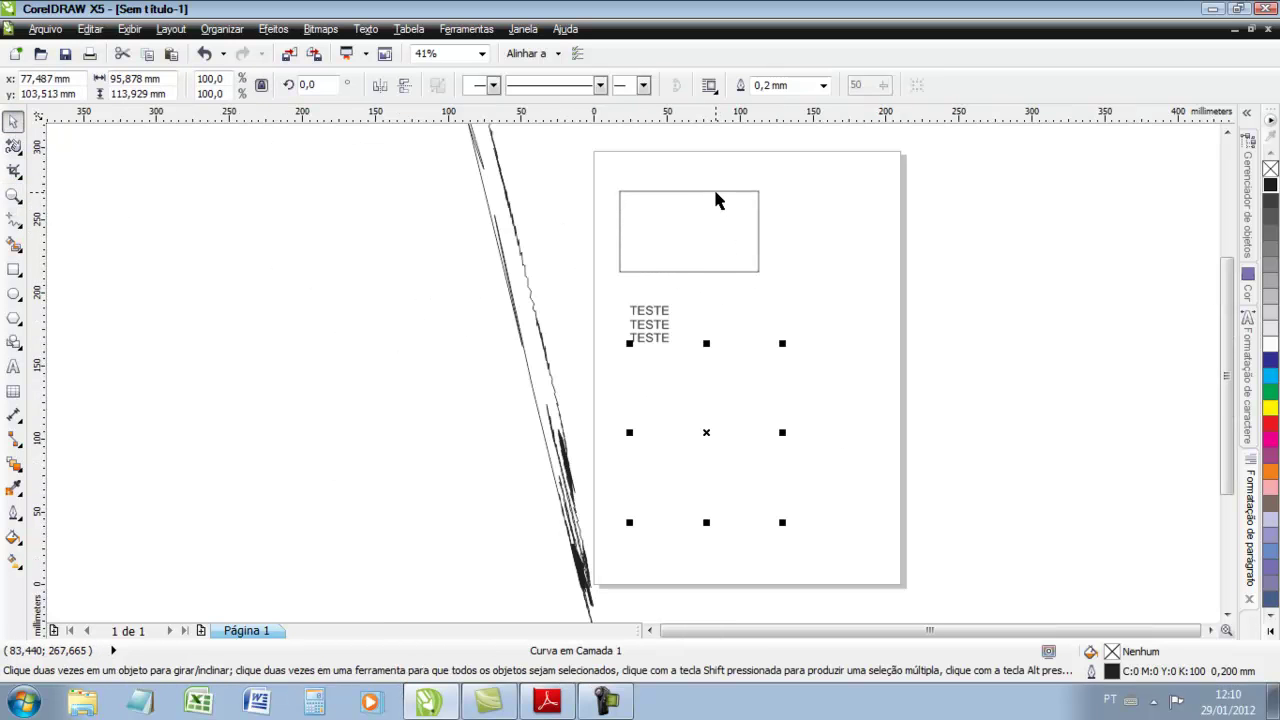
click(741, 231)
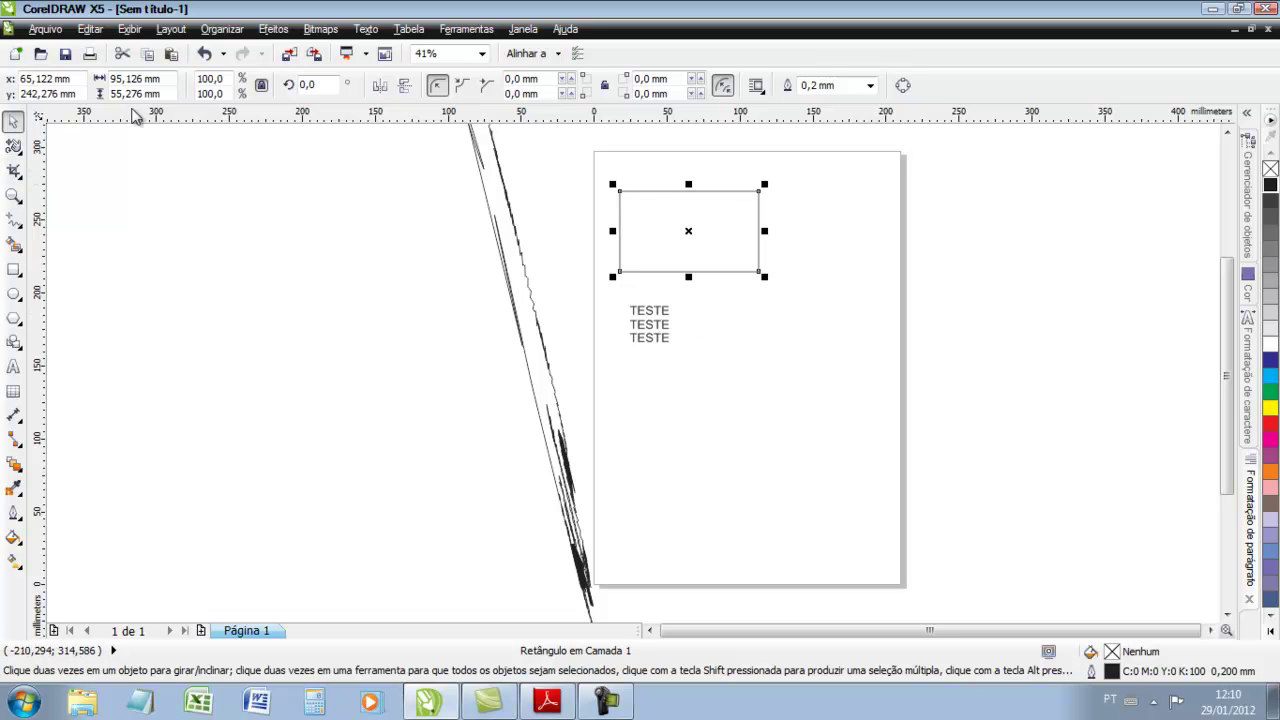
click(14, 146)
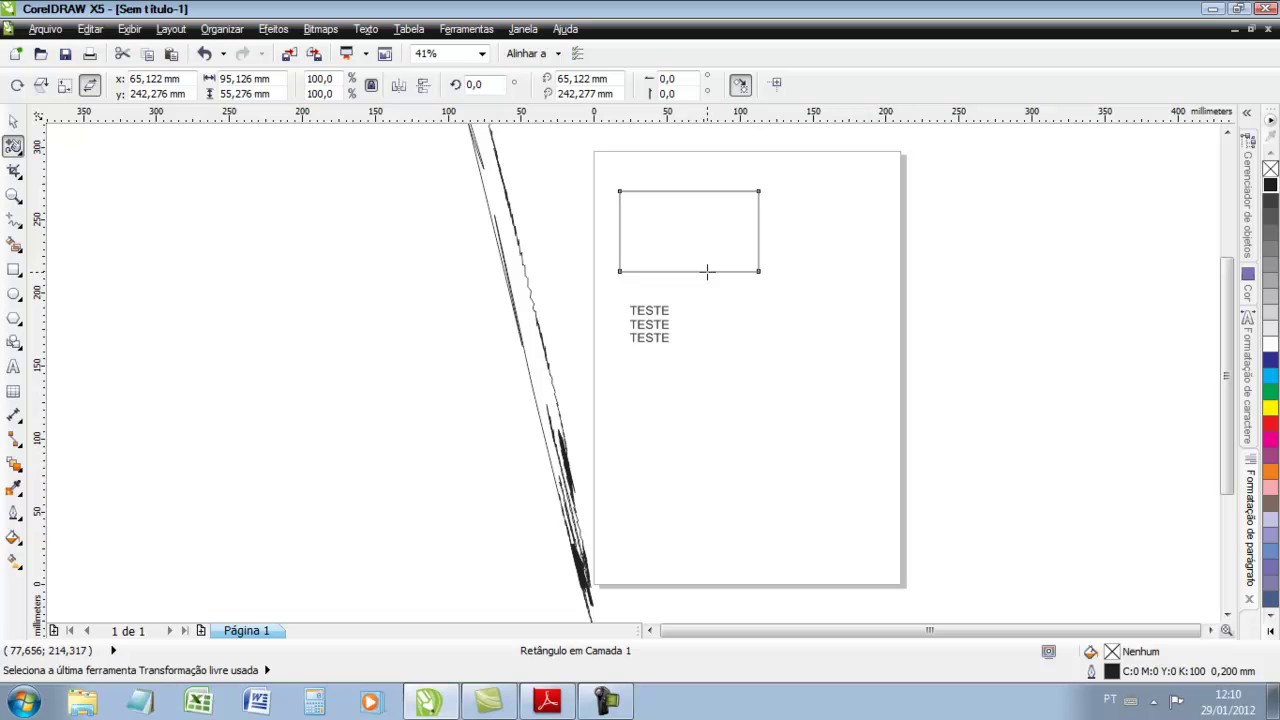
mouse_move(707, 272)
mouse_down()
mouse_move(743, 296)
mouse_move(758, 271)
mouse_move(734, 257)
mouse_move(760, 271)
mouse_move(700, 270)
mouse_up()
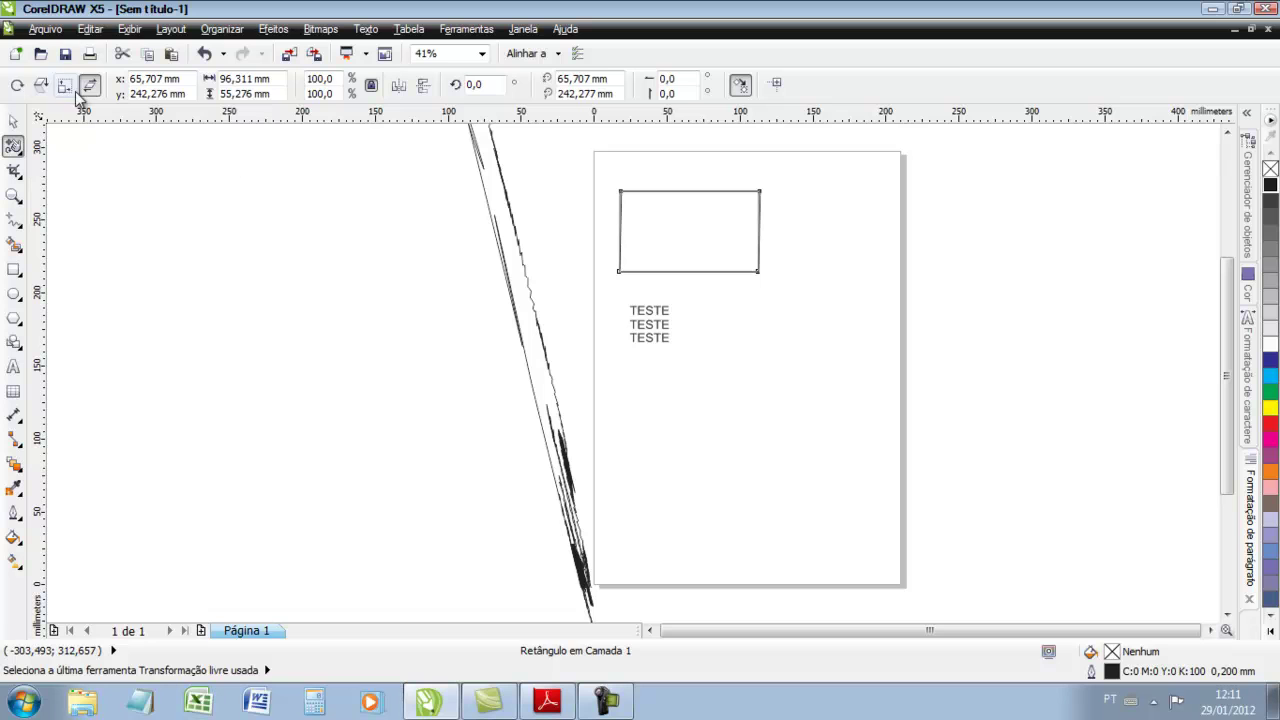
Free-rotate a copy of the rectangle around two different pivot points, placing it beside the original across the page's right edge
click(17, 85)
drag(697, 272, 721, 312)
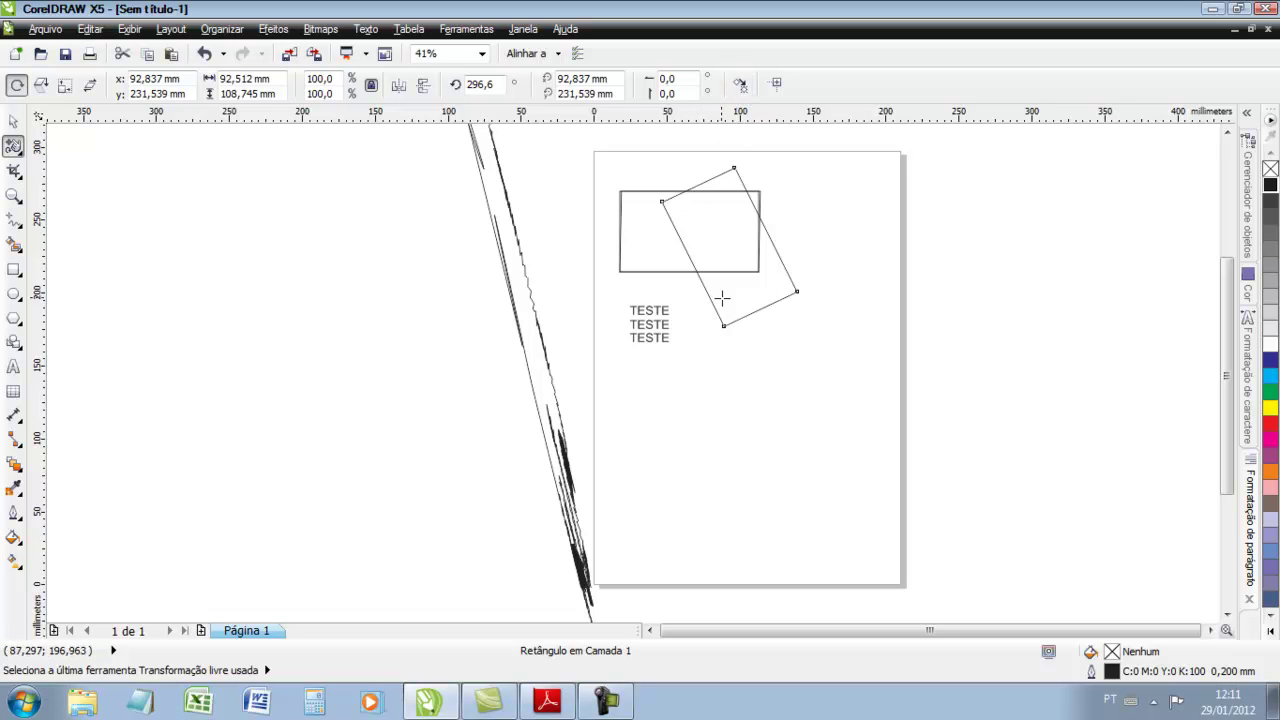
drag(775, 302, 727, 450)
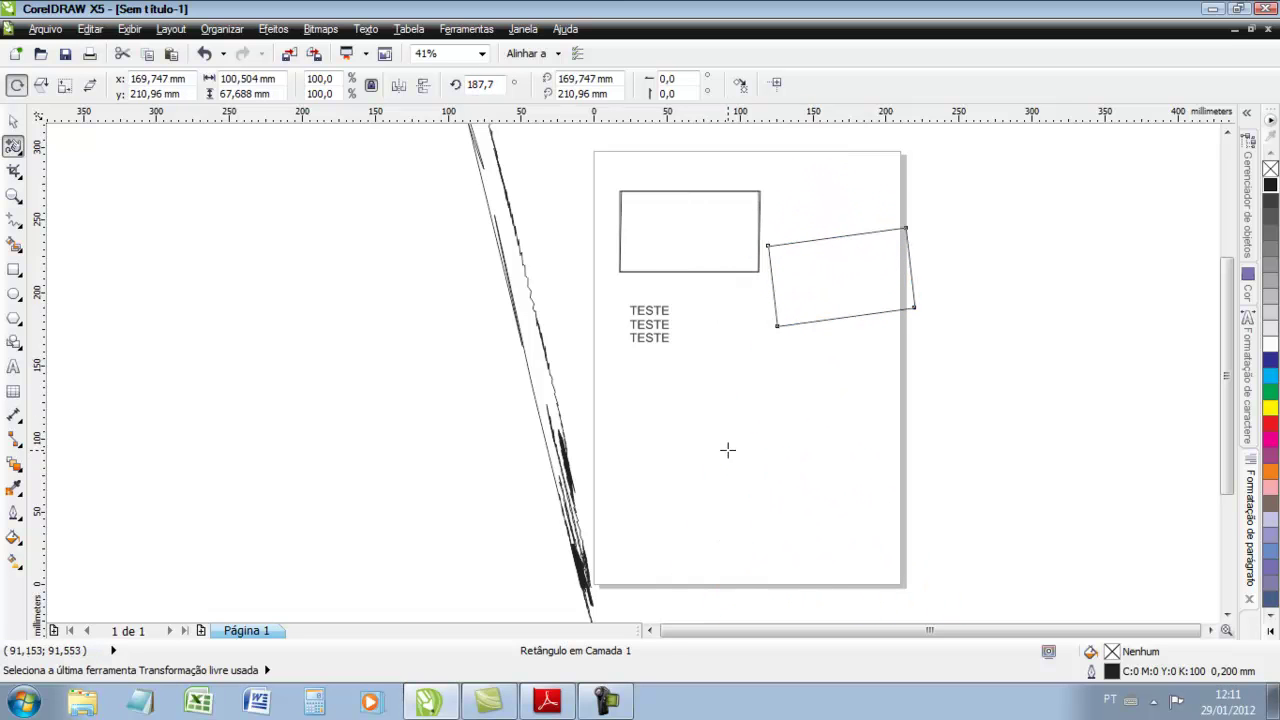
Reflect the rotated rectangle copy across an angled axis onto the TESTE text and free-scale it to about 333 × 127 mm
click(42, 87)
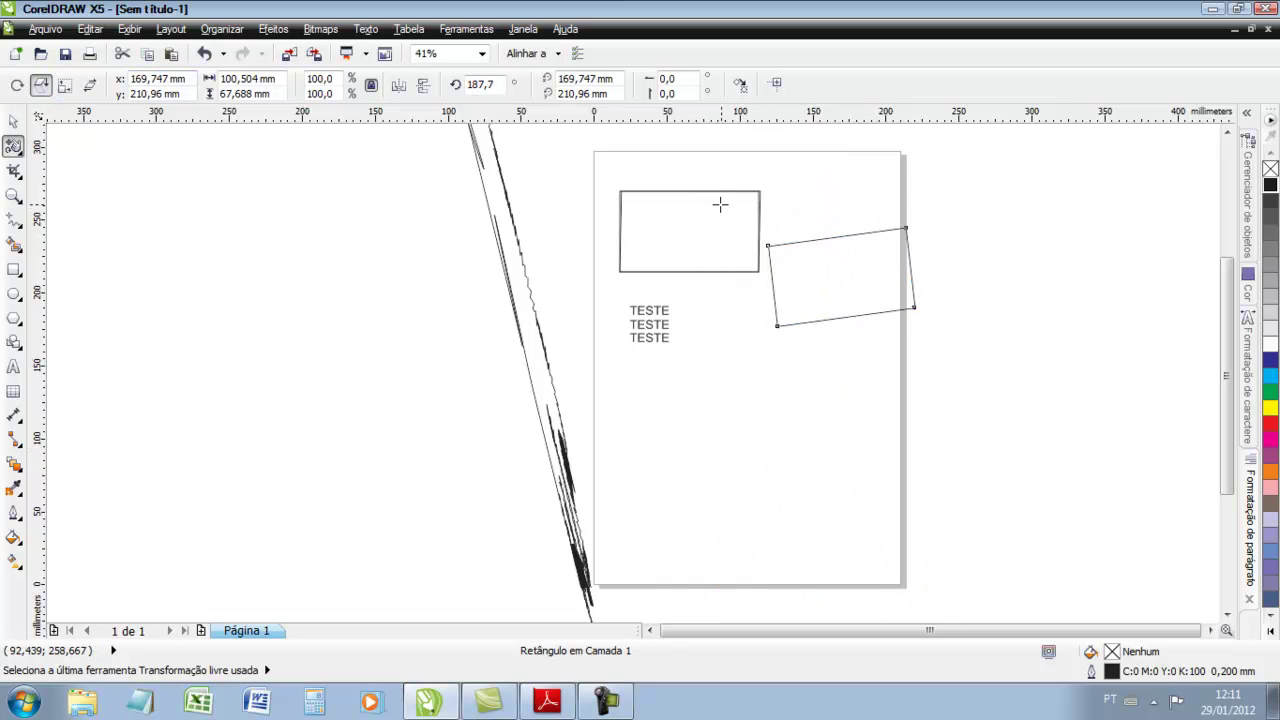
drag(720, 190, 732, 242)
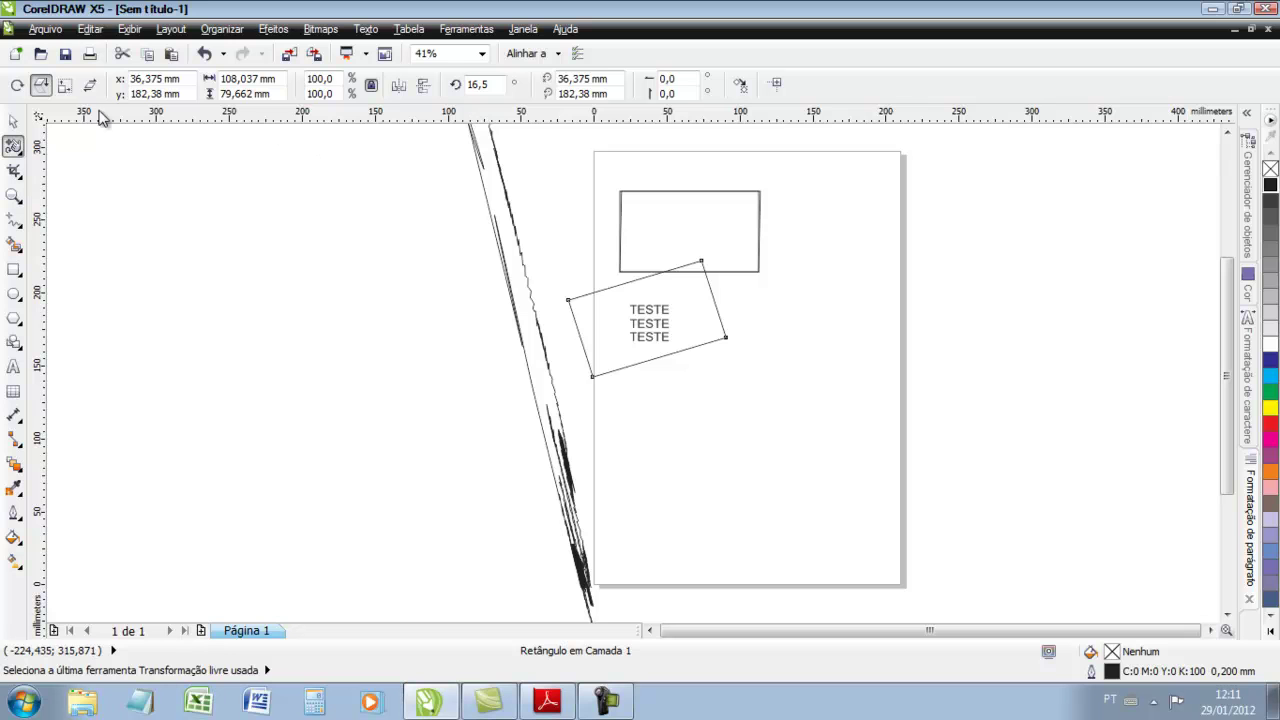
click(64, 85)
drag(680, 303, 779, 281)
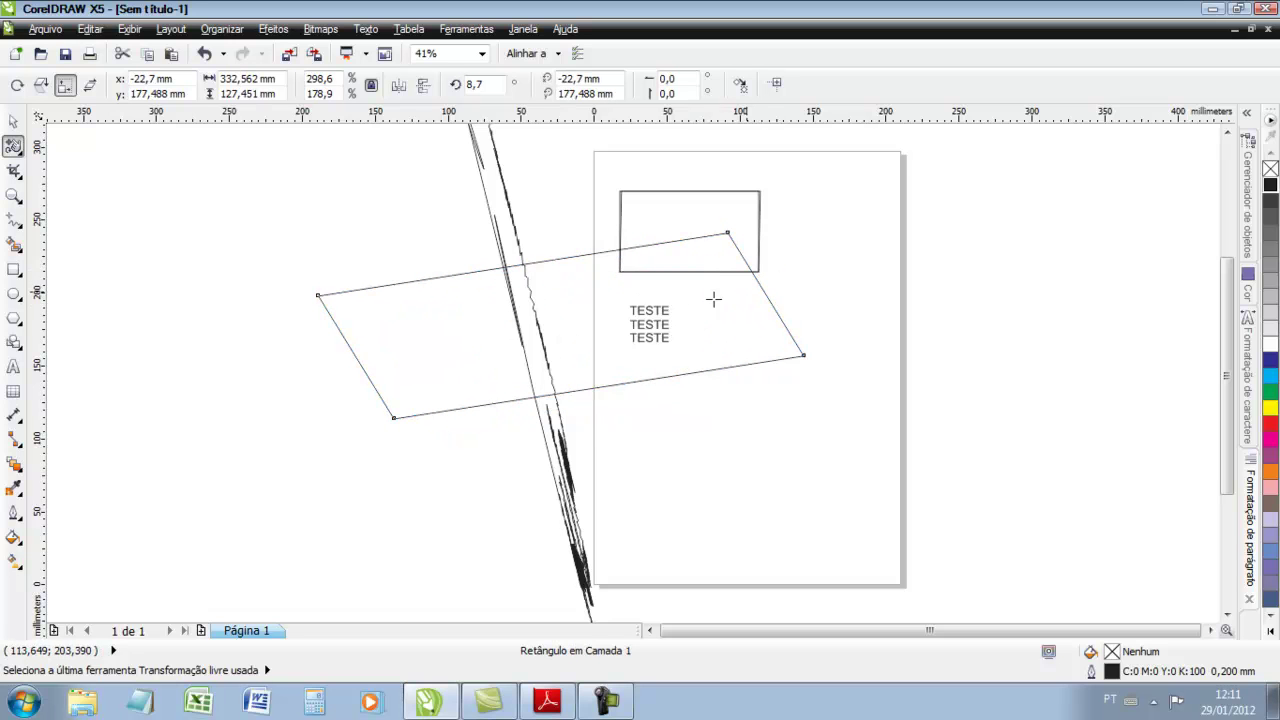
Free-skew the enlarged rectangle, and skew the rectangle copy above the TESTE text so its top and bottom edges slant
click(91, 86)
mouse_move(690, 193)
mouse_down()
mouse_move(760, 194)
mouse_move(696, 195)
mouse_move(672, 216)
mouse_move(723, 208)
mouse_move(703, 204)
mouse_up()
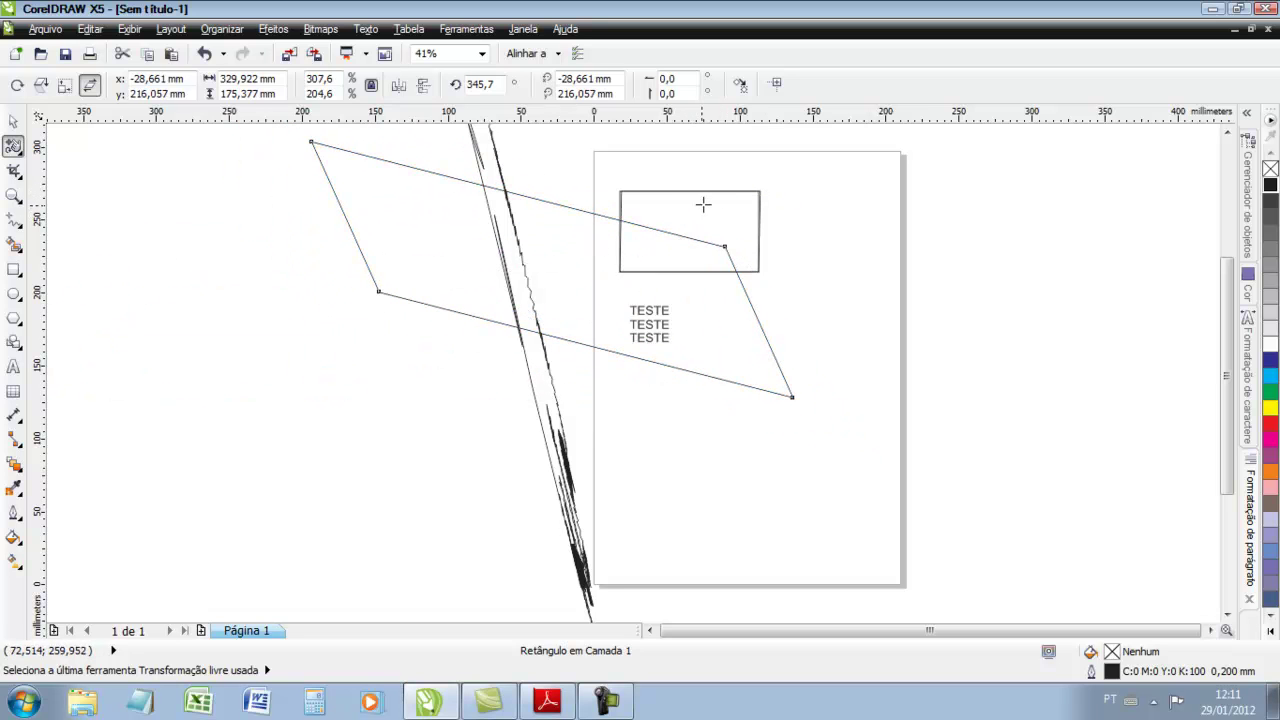
click(13, 121)
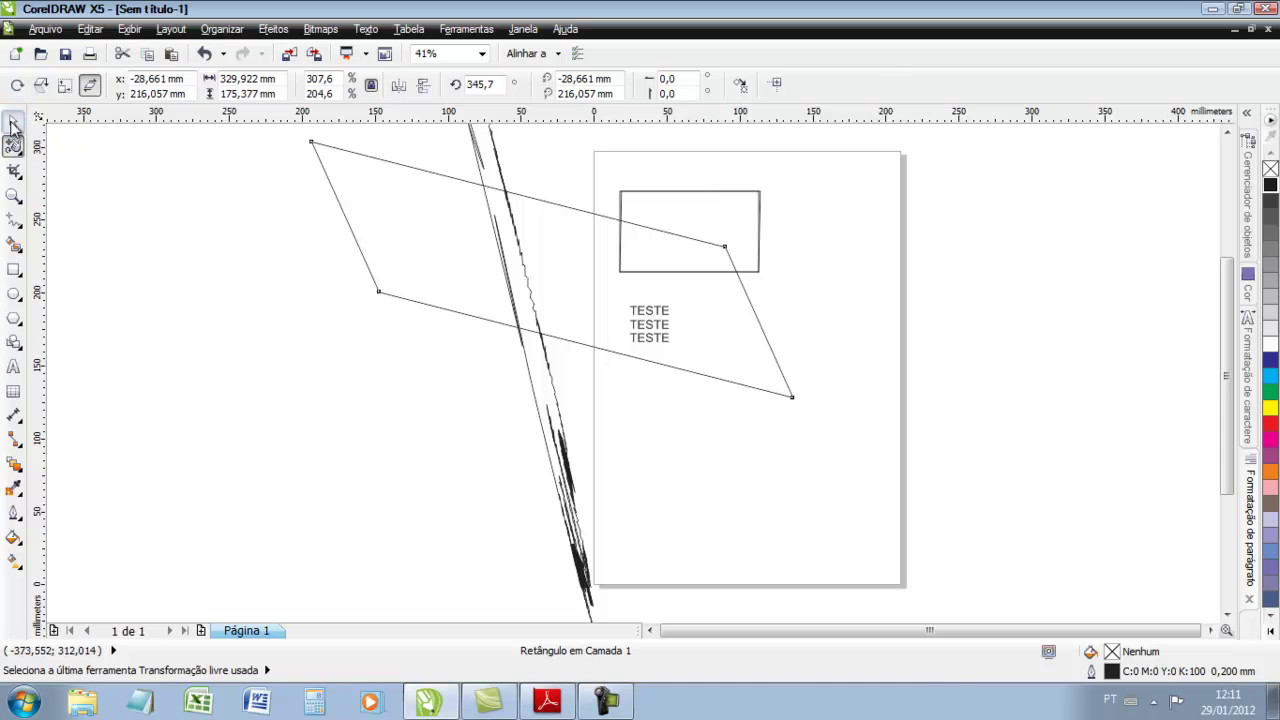
click(712, 191)
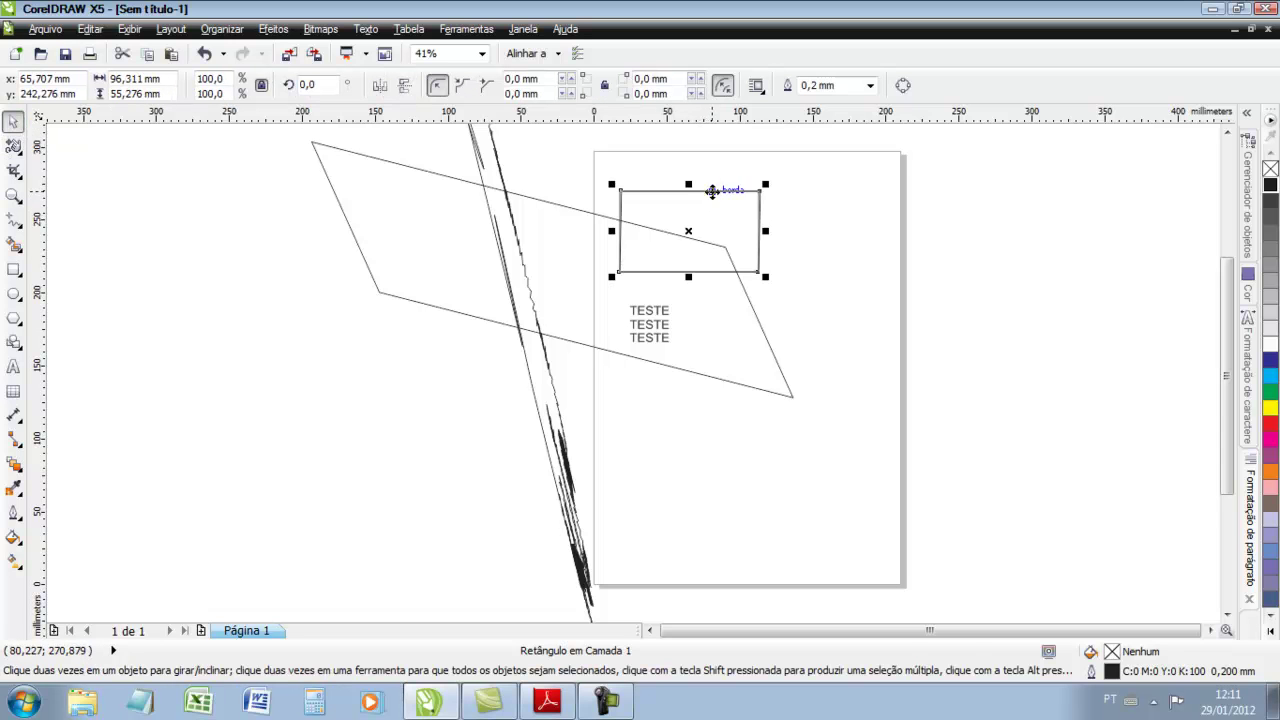
click(14, 146)
mouse_move(737, 191)
mouse_down()
mouse_move(697, 191)
mouse_move(734, 194)
mouse_move(697, 191)
mouse_move(697, 206)
mouse_move(706, 178)
mouse_move(715, 200)
mouse_up()
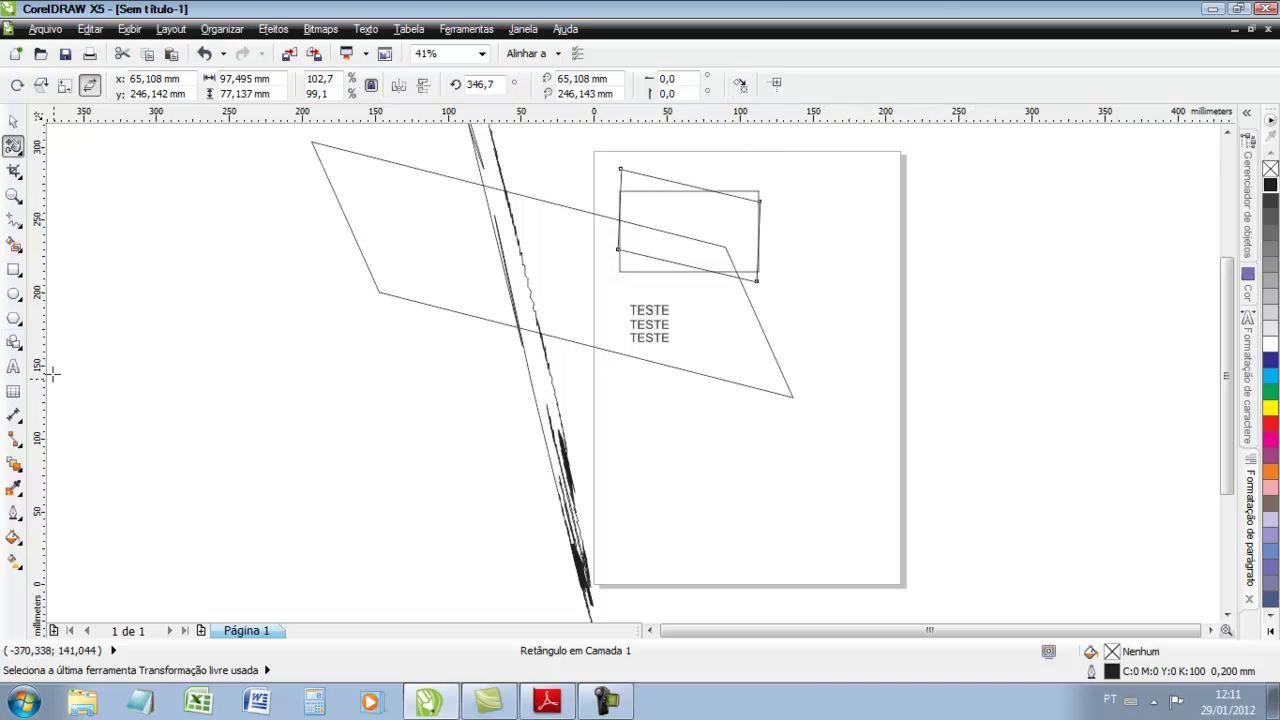
Draw a rectangle about 92 × 44 mm on the lower part of the page and enable applying free transformations to a duplicate
click(14, 269)
drag(684, 437, 821, 504)
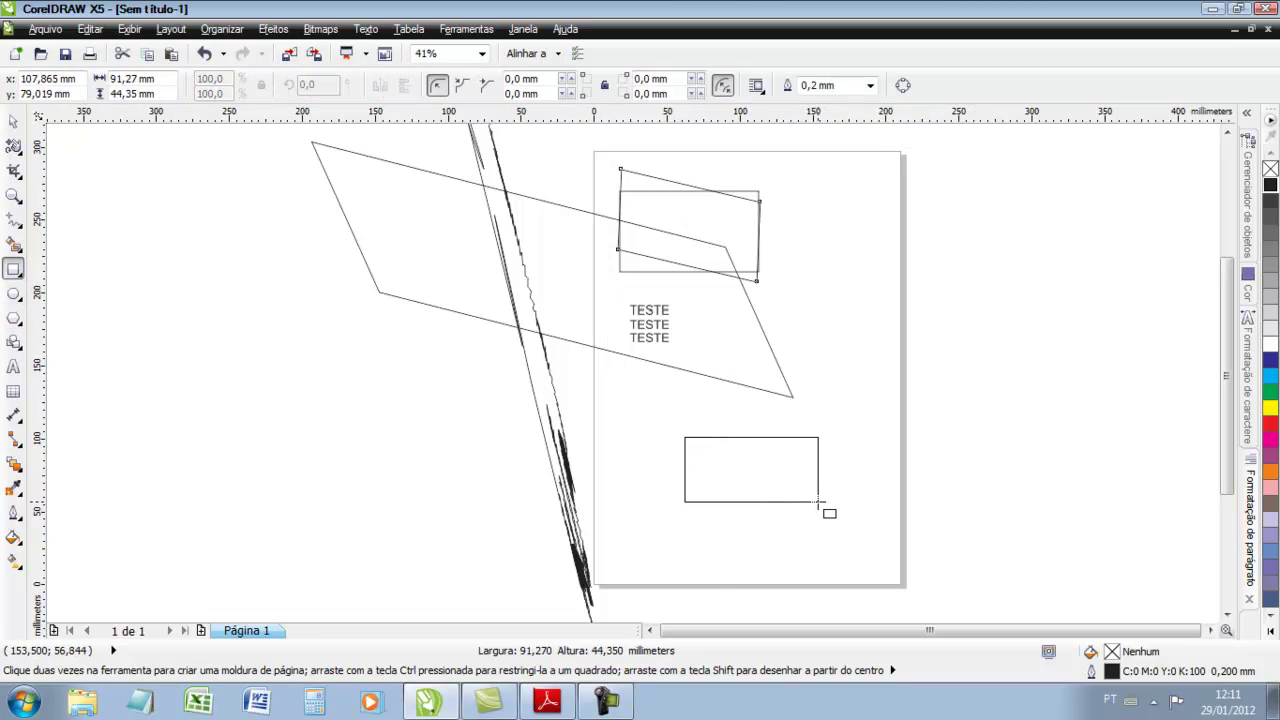
click(14, 147)
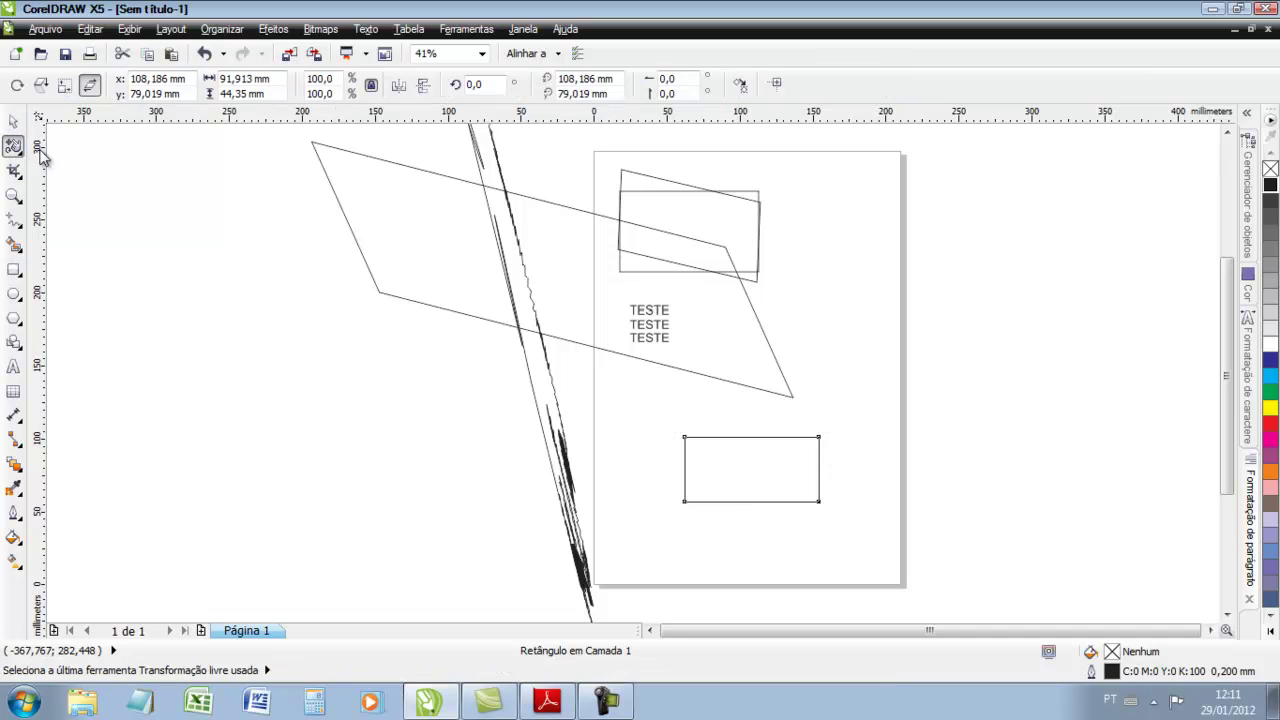
click(743, 85)
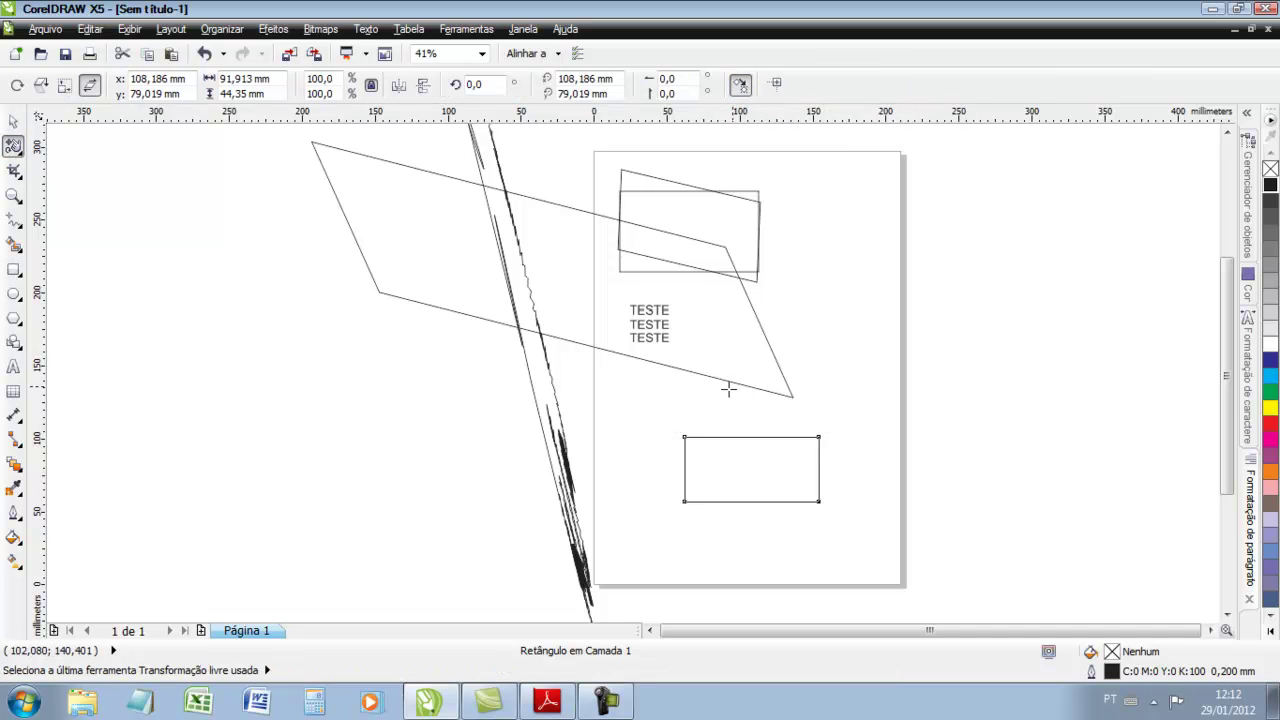
Create three overlapping duplicates of the lower rectangle with Free Rotation, using different pivot points and angles
click(17, 85)
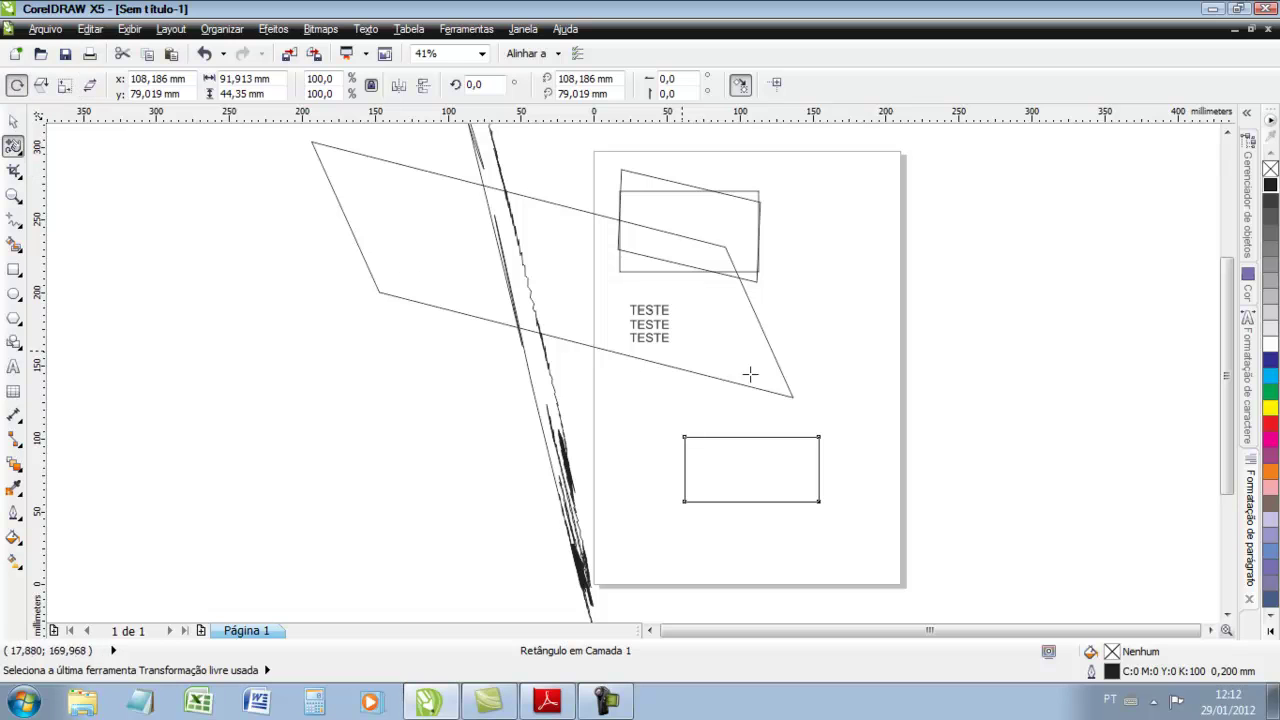
drag(782, 436, 820, 414)
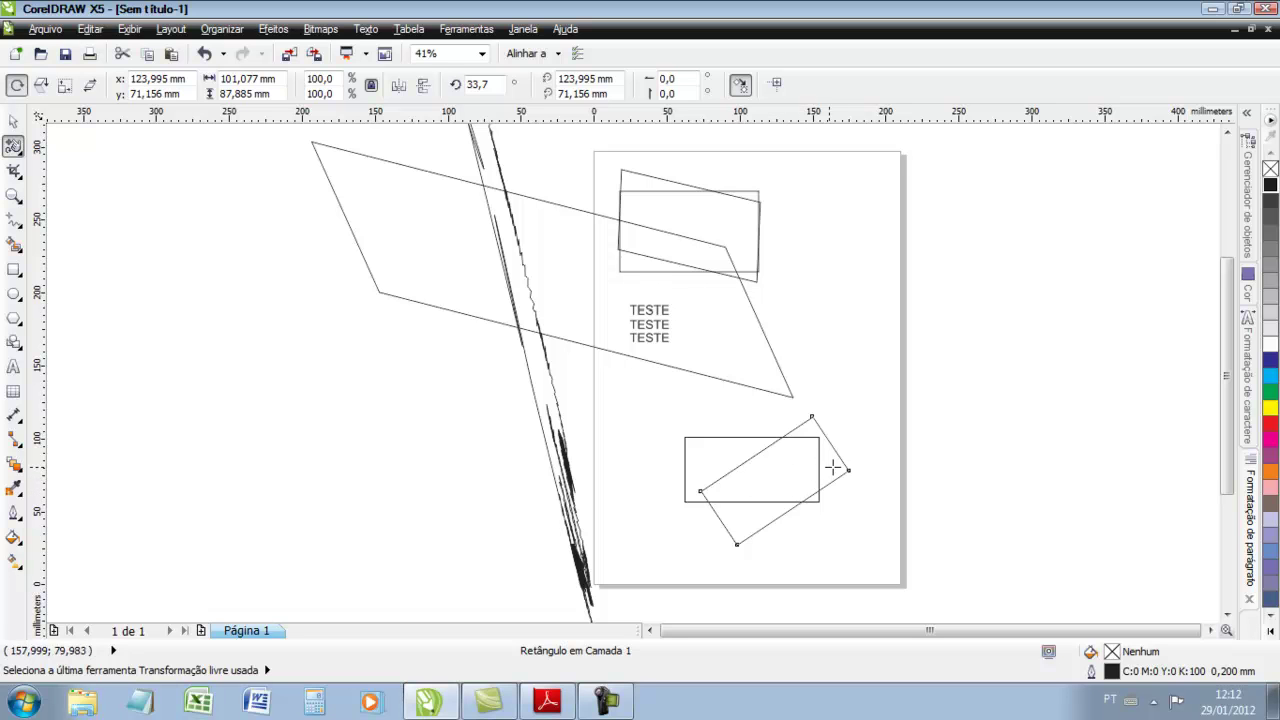
drag(847, 452, 876, 474)
drag(779, 413, 828, 369)
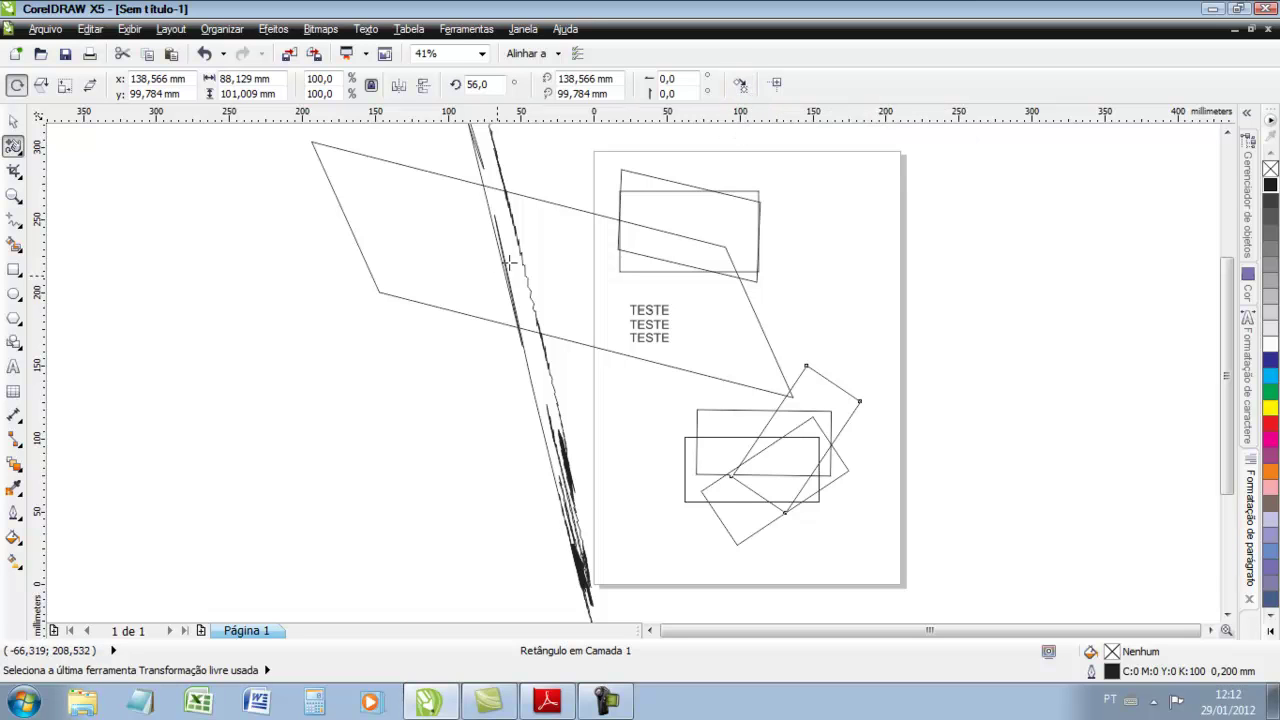
Move the three-line TESTE text to the empty area right of the upper rectangles
click(12, 121)
click(660, 325)
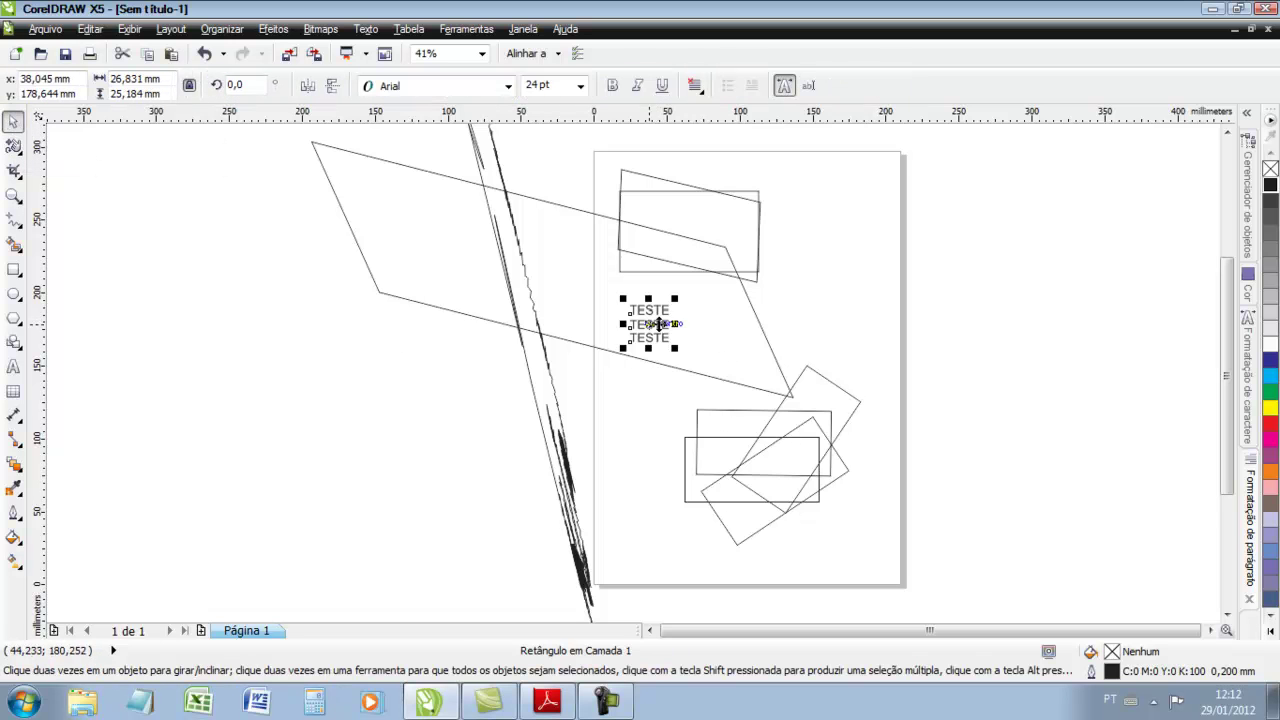
drag(660, 325, 830, 228)
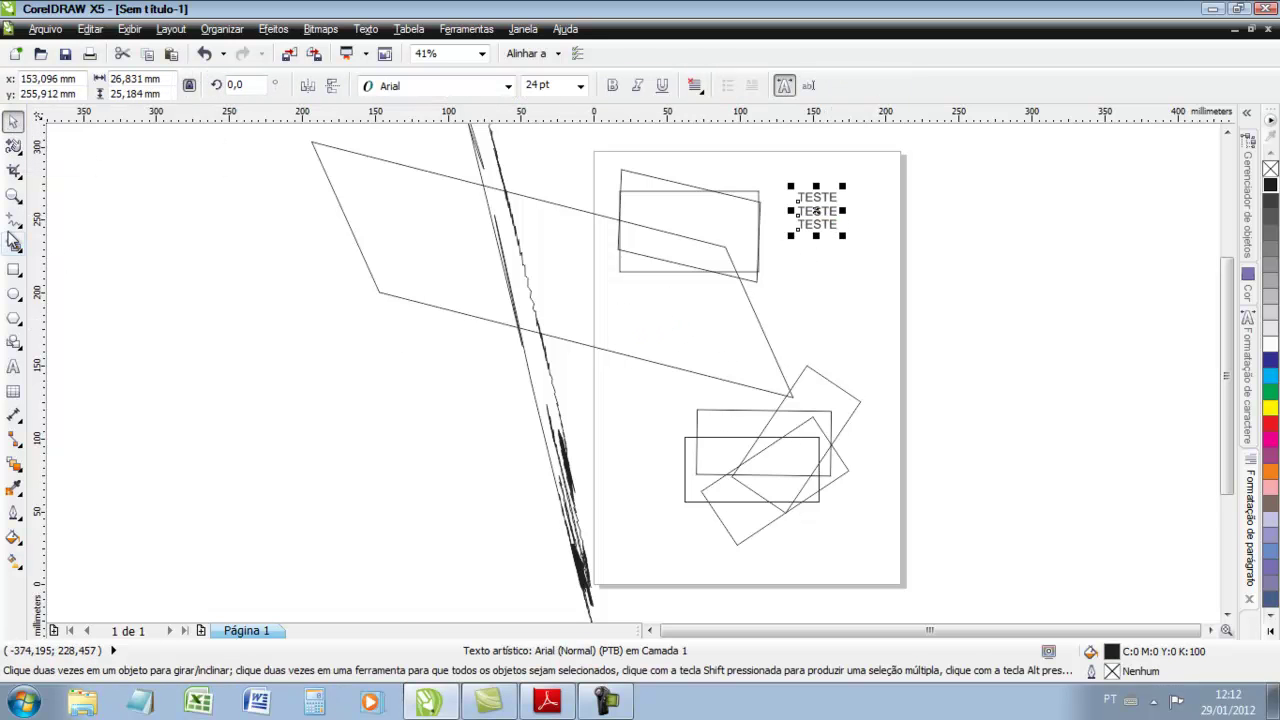
Increase the line spacing of the TESTE text with the Shape tool, spreading its three lines farther apart
click(13, 195)
drag(755, 172, 904, 310)
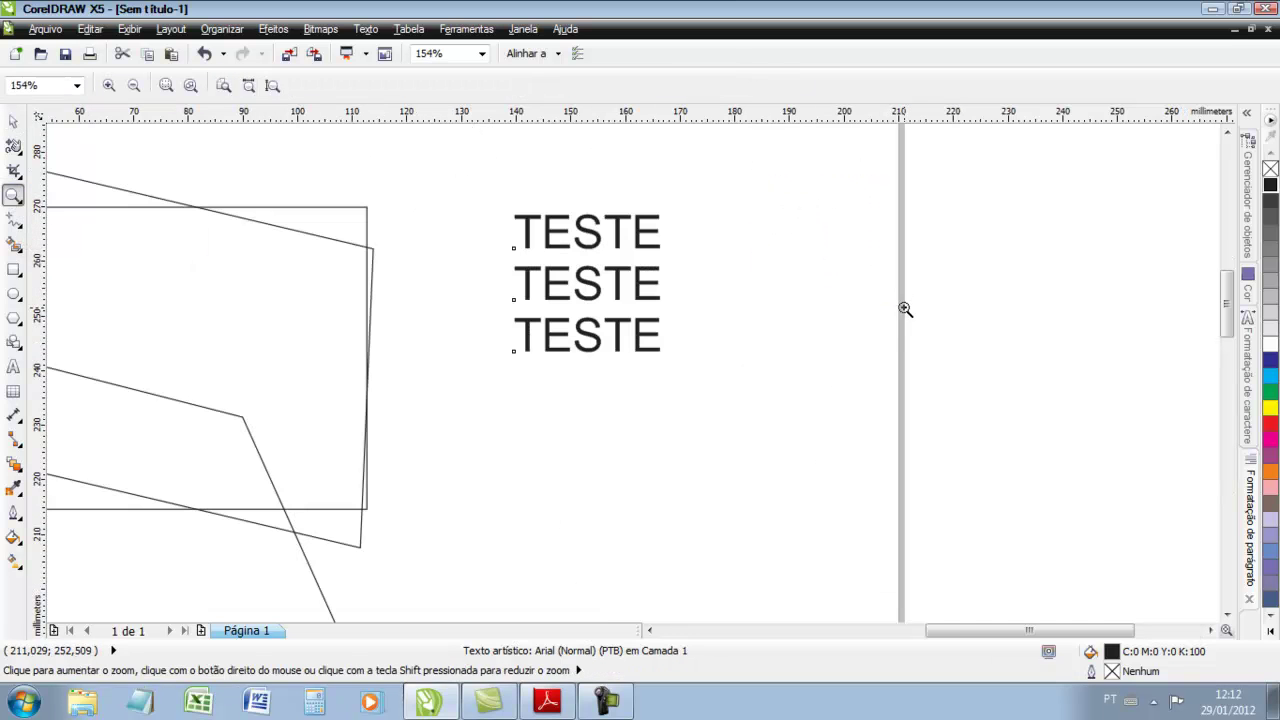
click(17, 153)
click(70, 151)
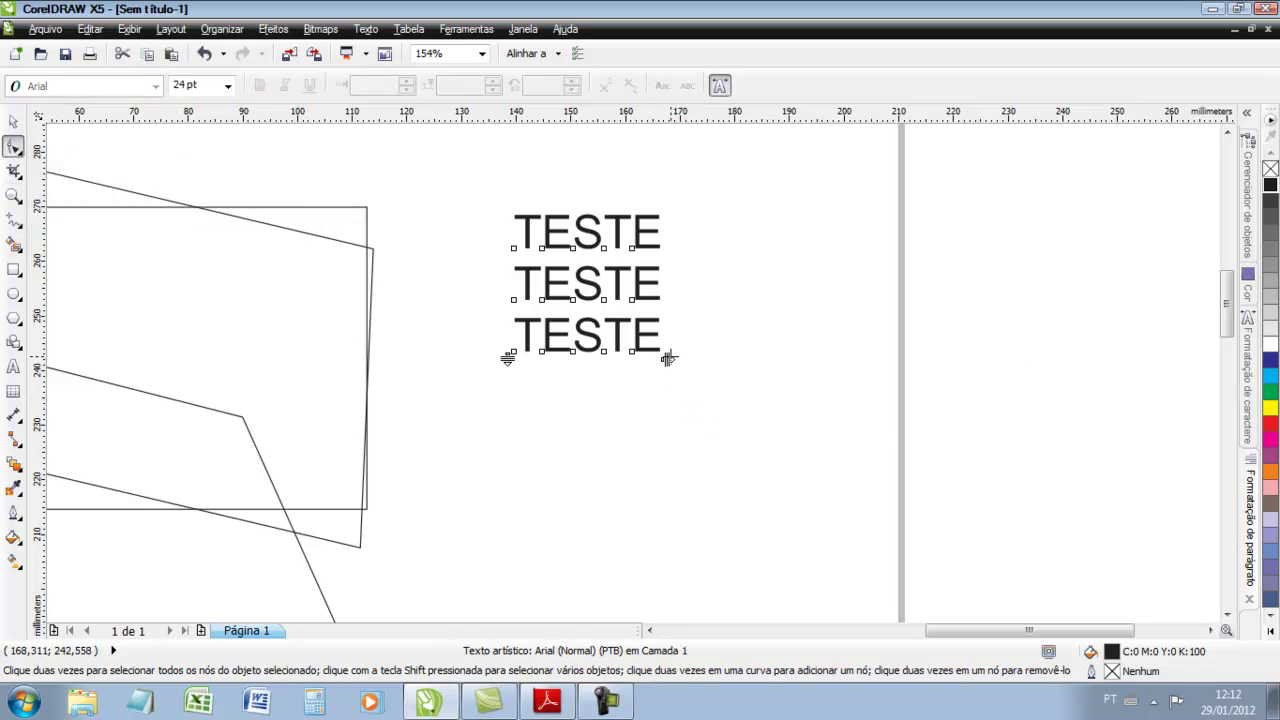
drag(508, 358, 508, 420)
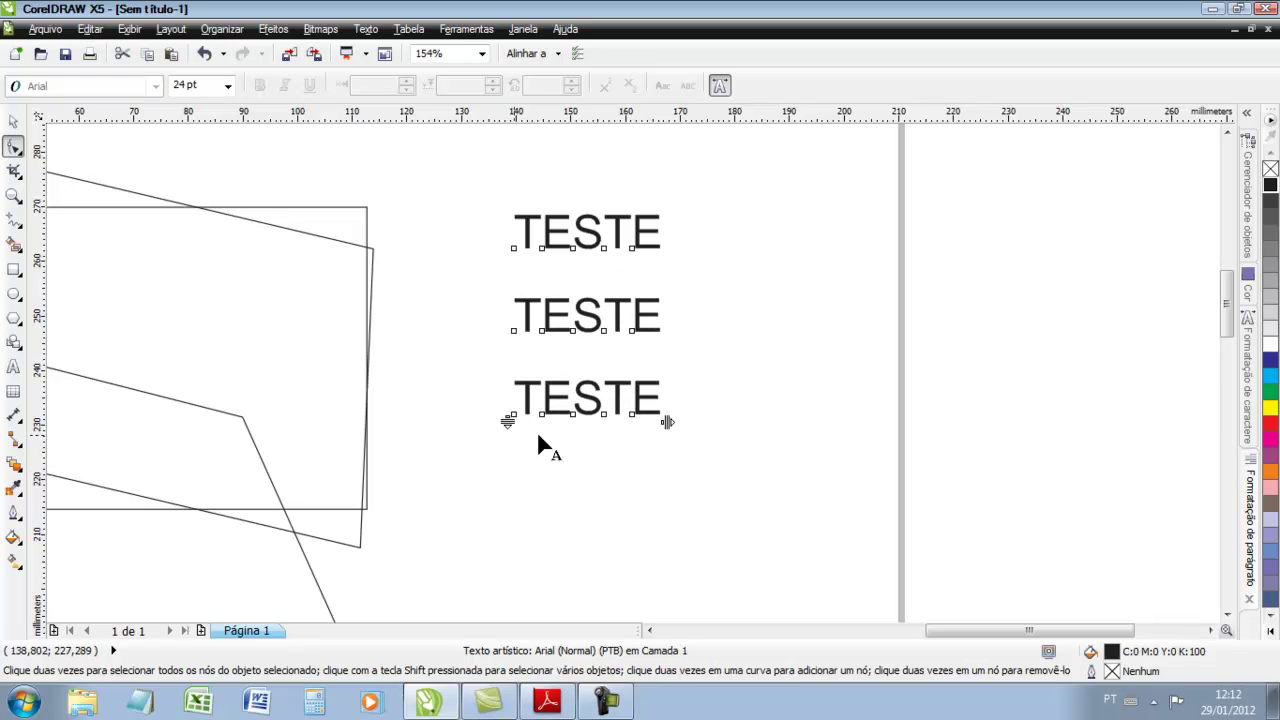
Widen the letter spacing of the three-line TESTE text, scatter the first line's letters individually, and shift the second line's second T toward its final E
drag(666, 421, 739, 421)
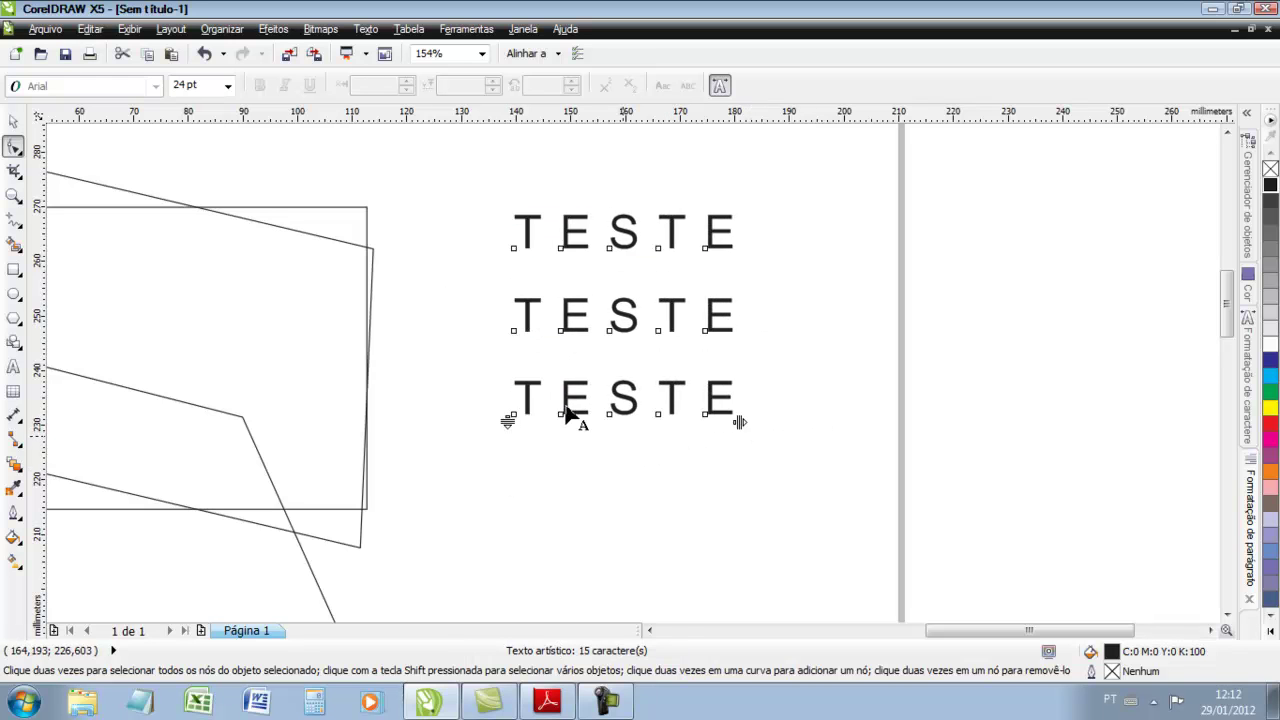
click(562, 249)
drag(562, 249, 682, 270)
click(657, 249)
drag(657, 332, 681, 332)
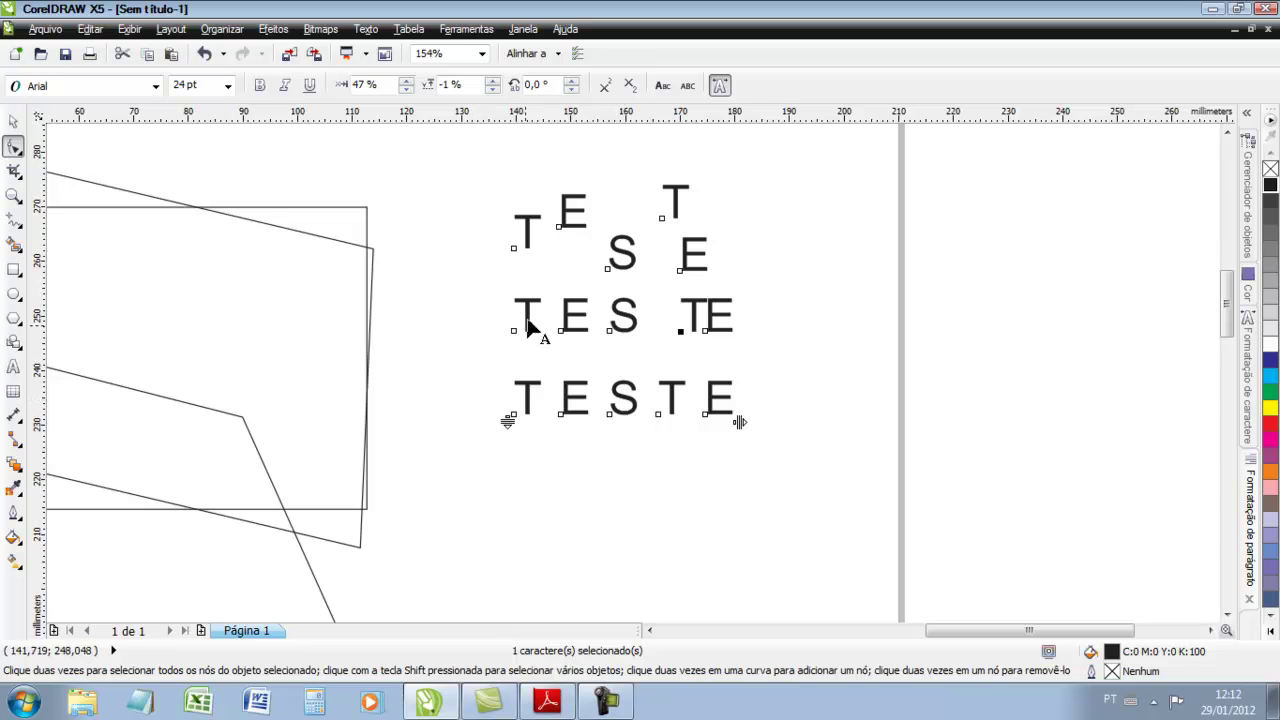
Convert the whole TESTE artistic text object to curves
click(13, 121)
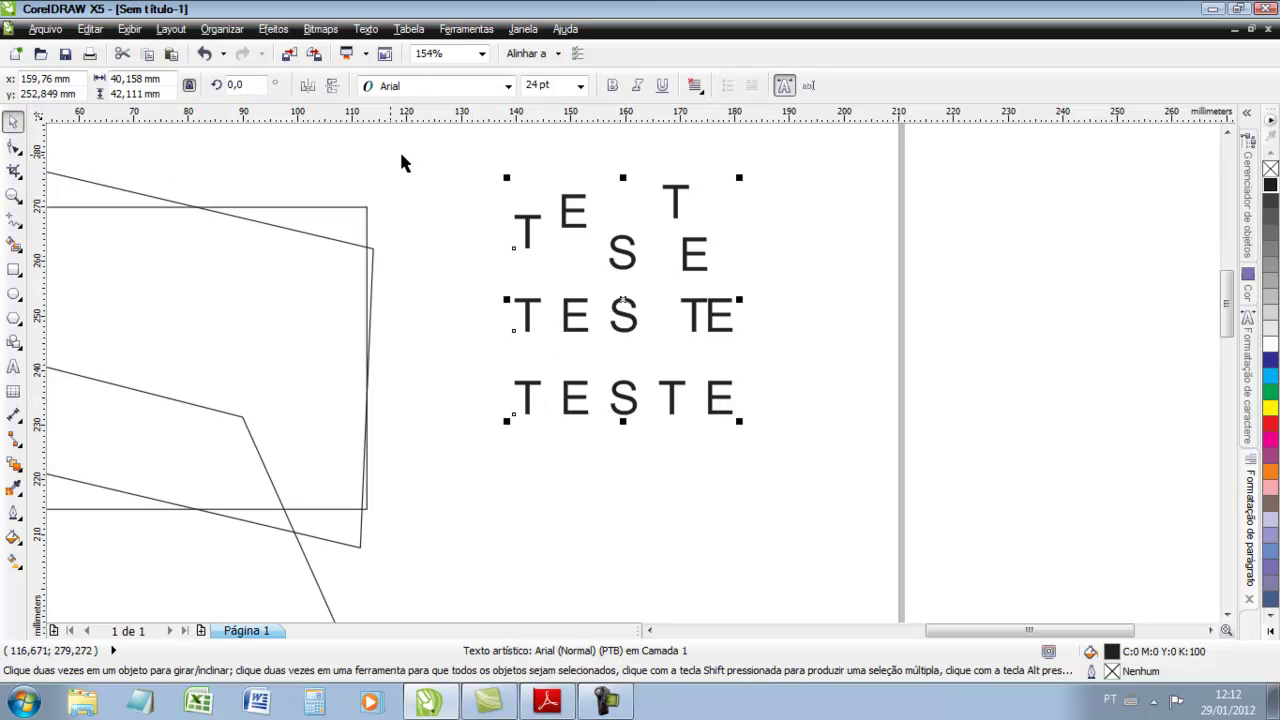
click(228, 30)
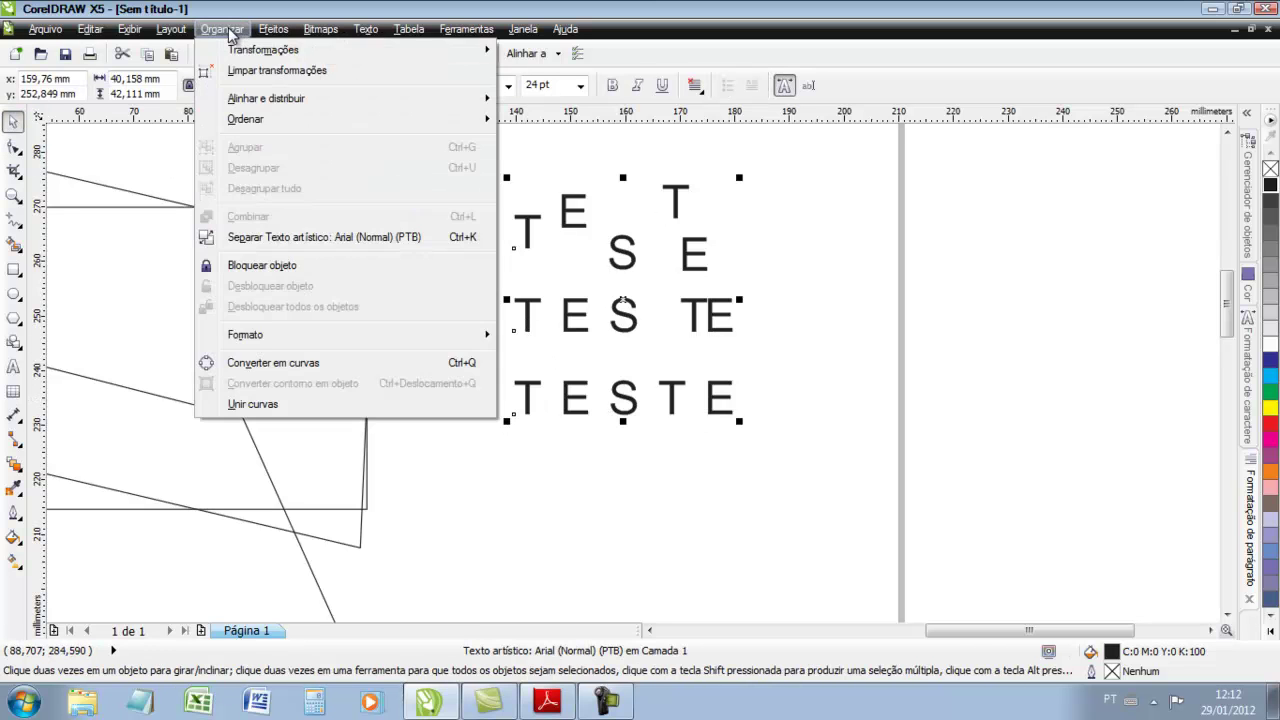
click(258, 365)
Reshape the first T's crossbar by moving both upper corner nodes upward and its lower-right node down and outward
click(13, 146)
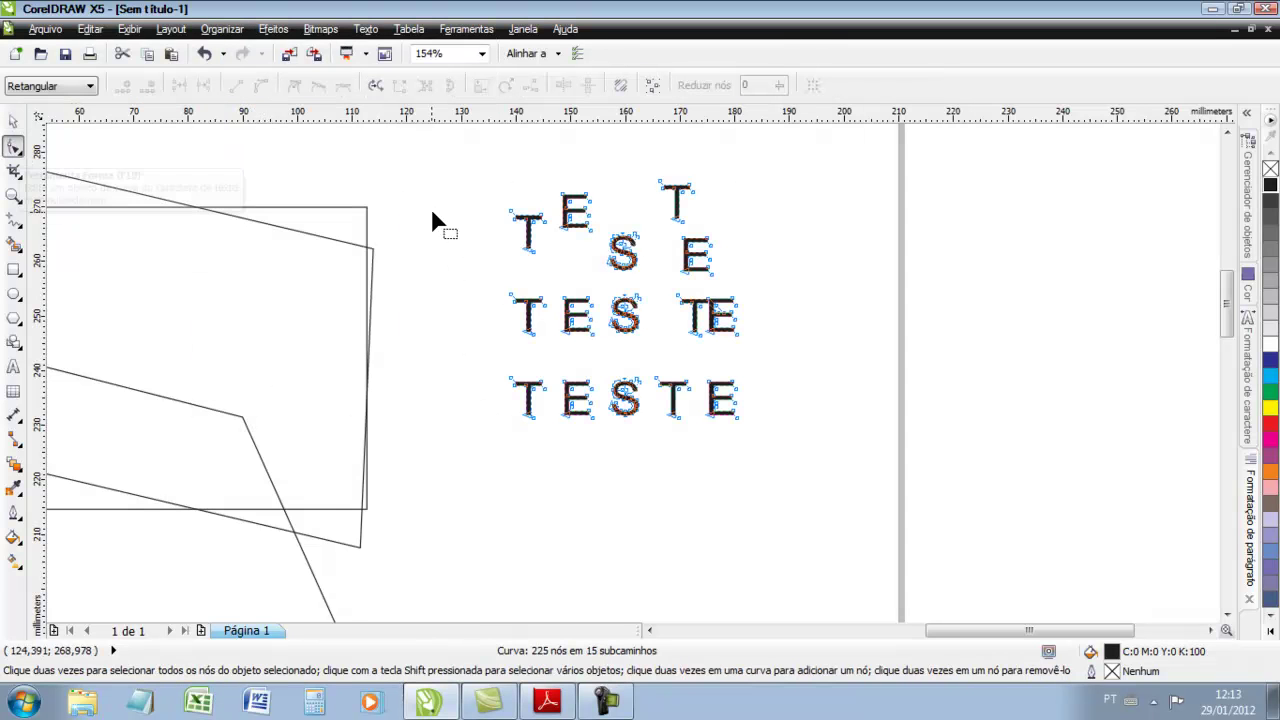
click(13, 195)
drag(448, 173, 671, 334)
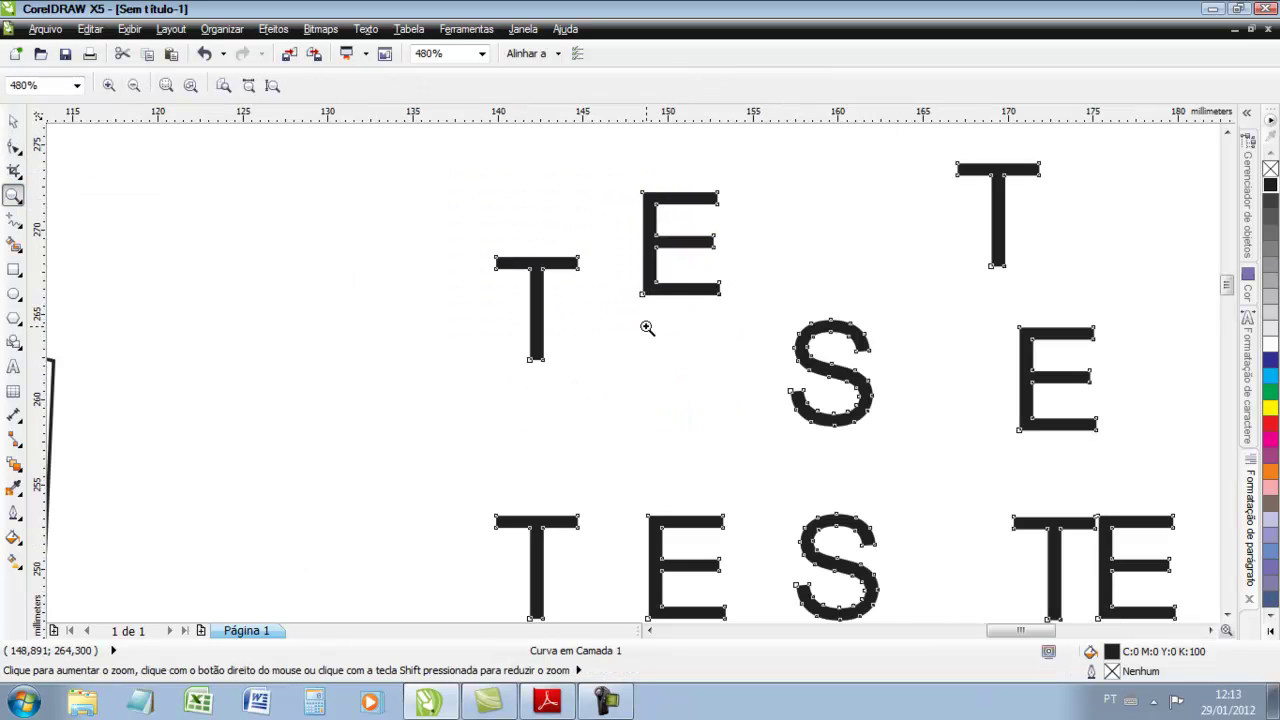
click(13, 146)
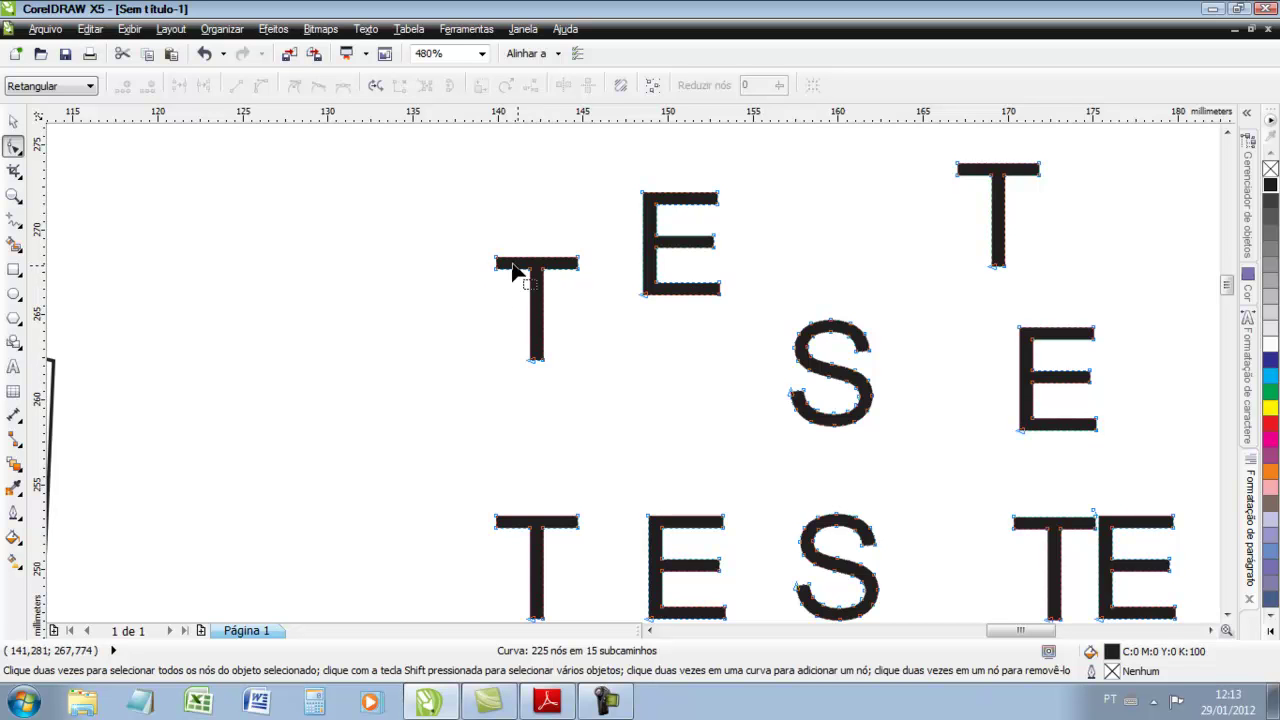
drag(498, 259, 498, 206)
drag(577, 259, 600, 207)
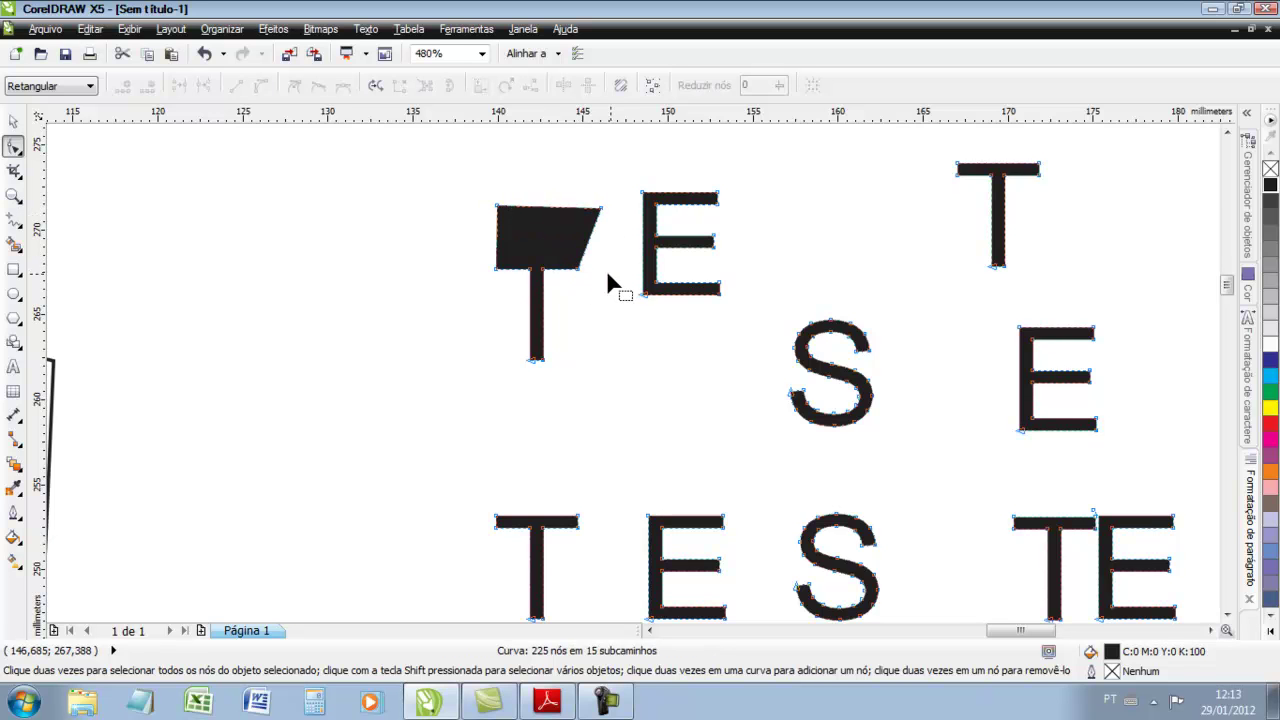
drag(576, 269, 622, 316)
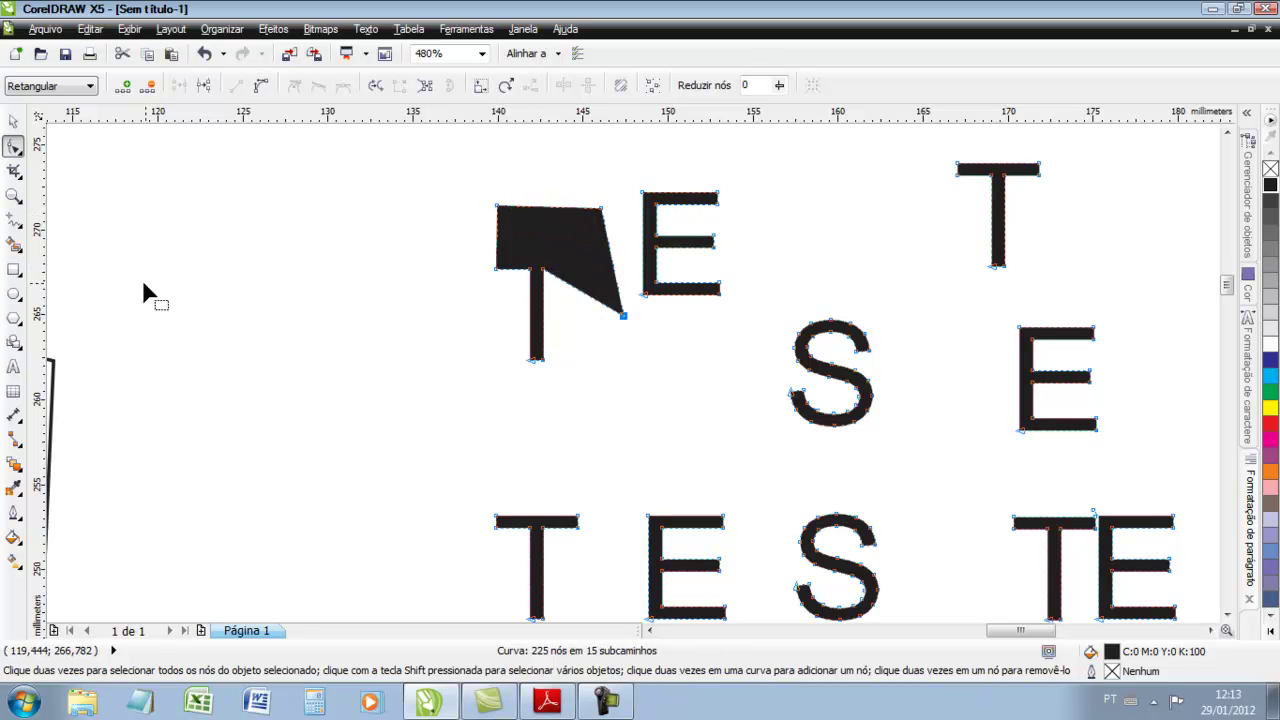
Set the Roughen Brush nib size to 5 mm and apply a roughening stroke across the reshaped first T
click(16, 173)
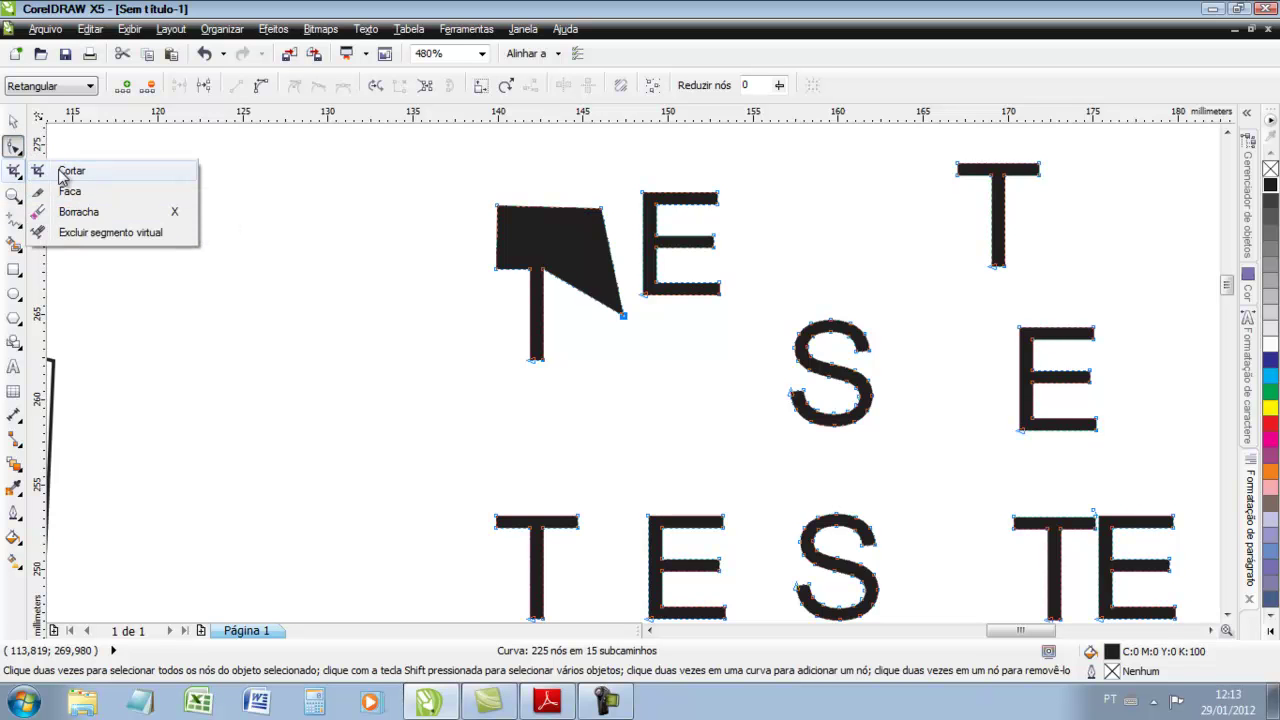
click(18, 150)
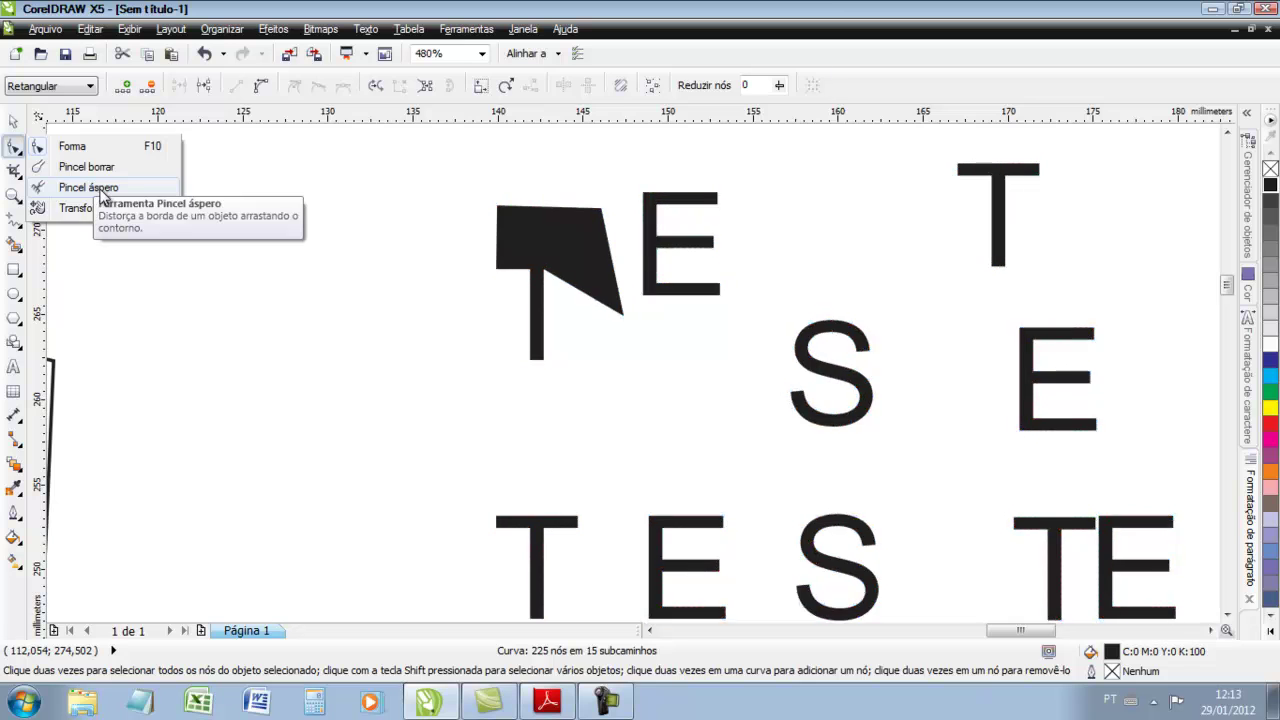
click(98, 189)
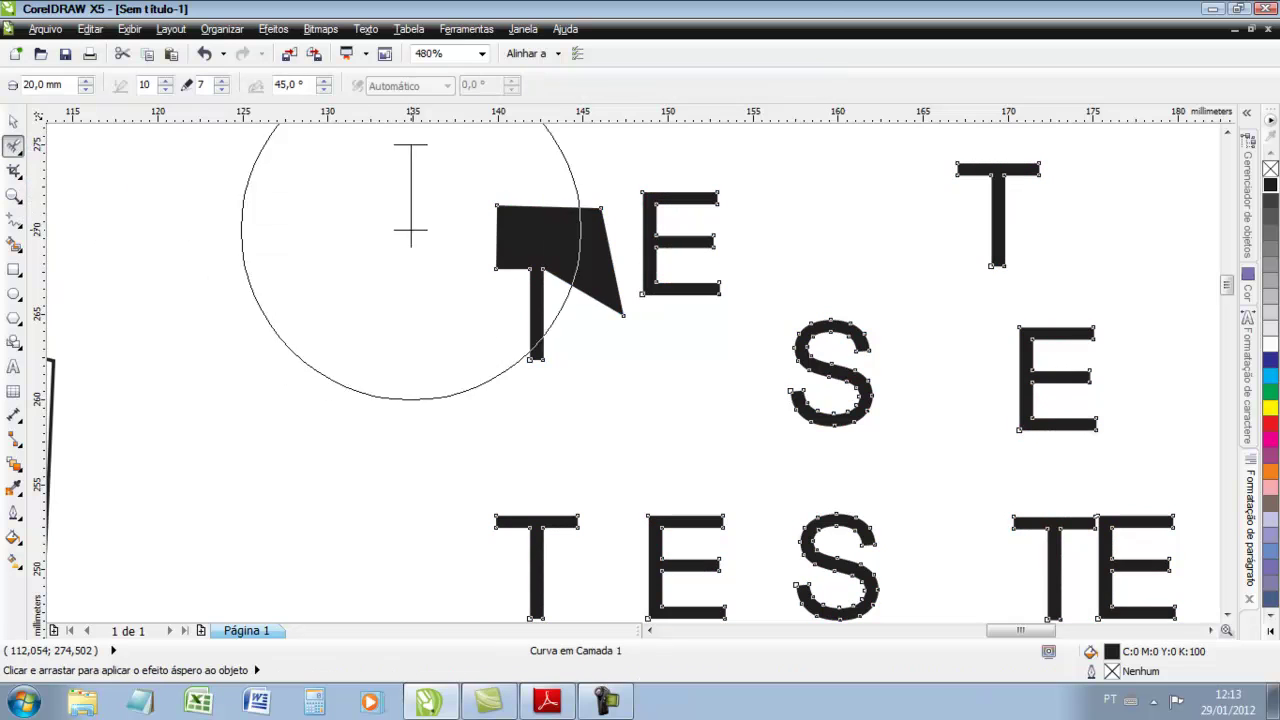
double_click(38, 84)
text(5)
key(Return)
mouse_move(509, 243)
mouse_down()
mouse_move(543, 216)
mouse_move(574, 214)
mouse_up()
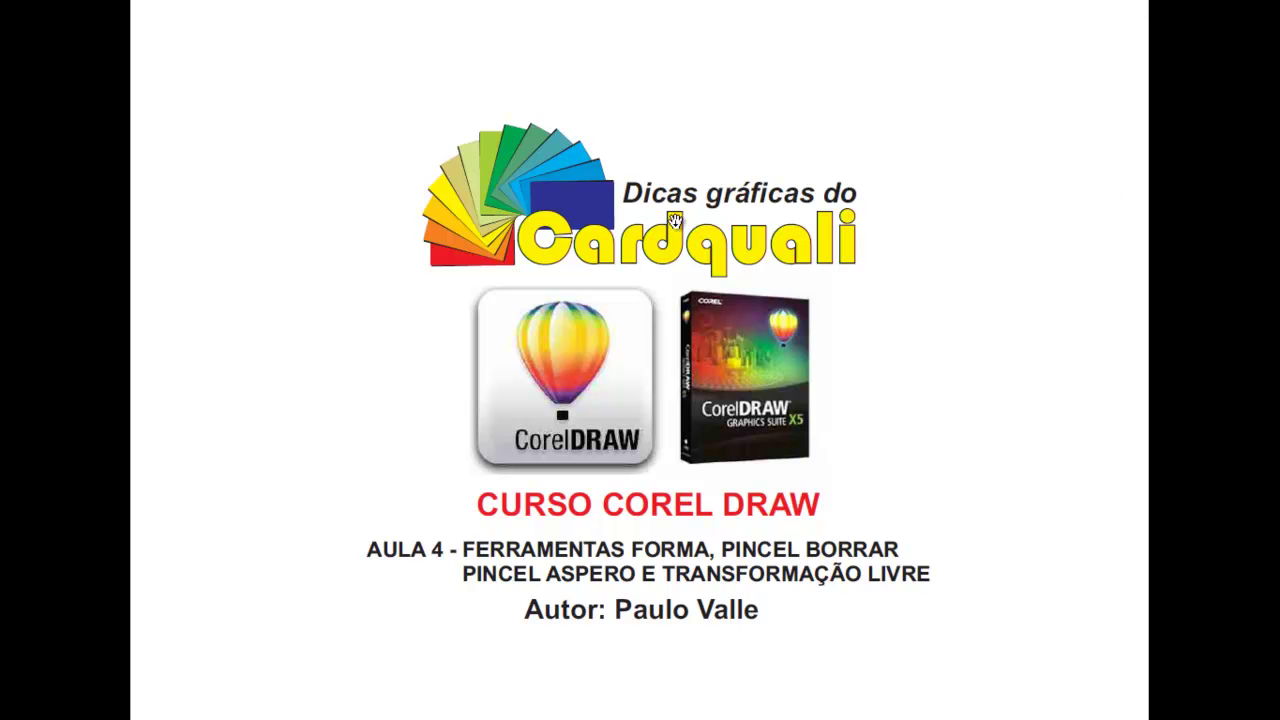
click(903, 229)
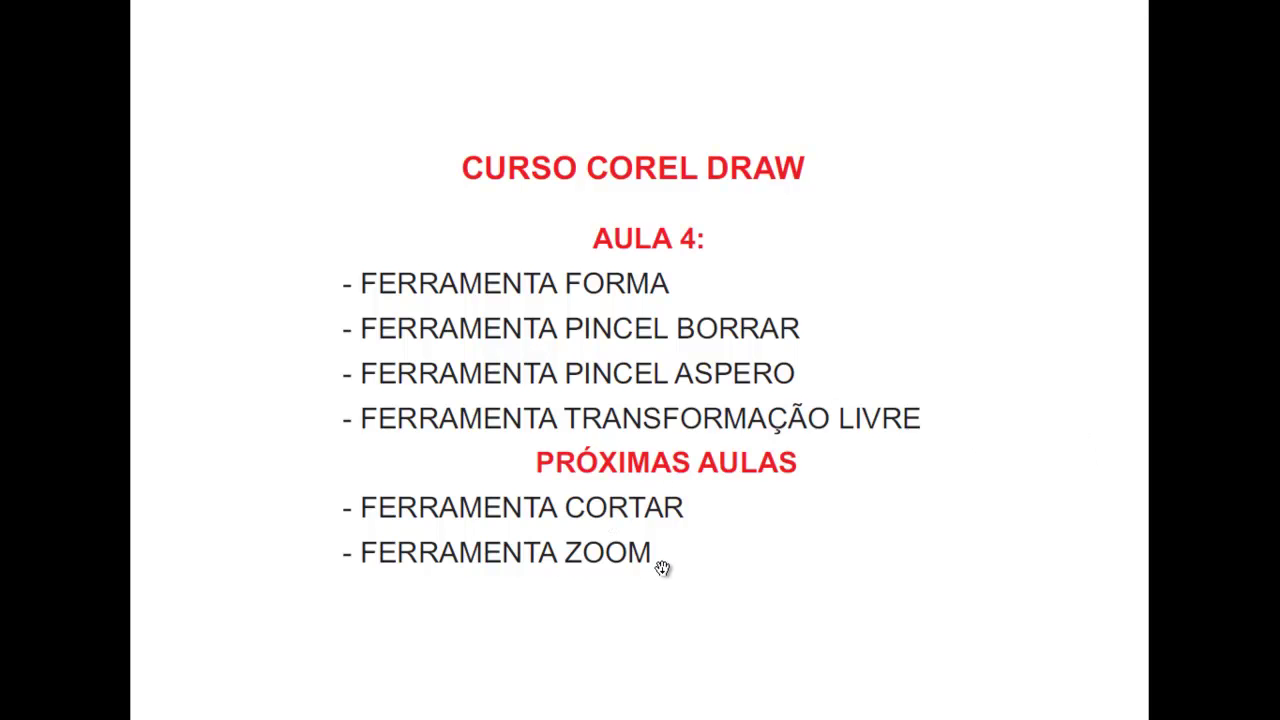
click(631, 572)
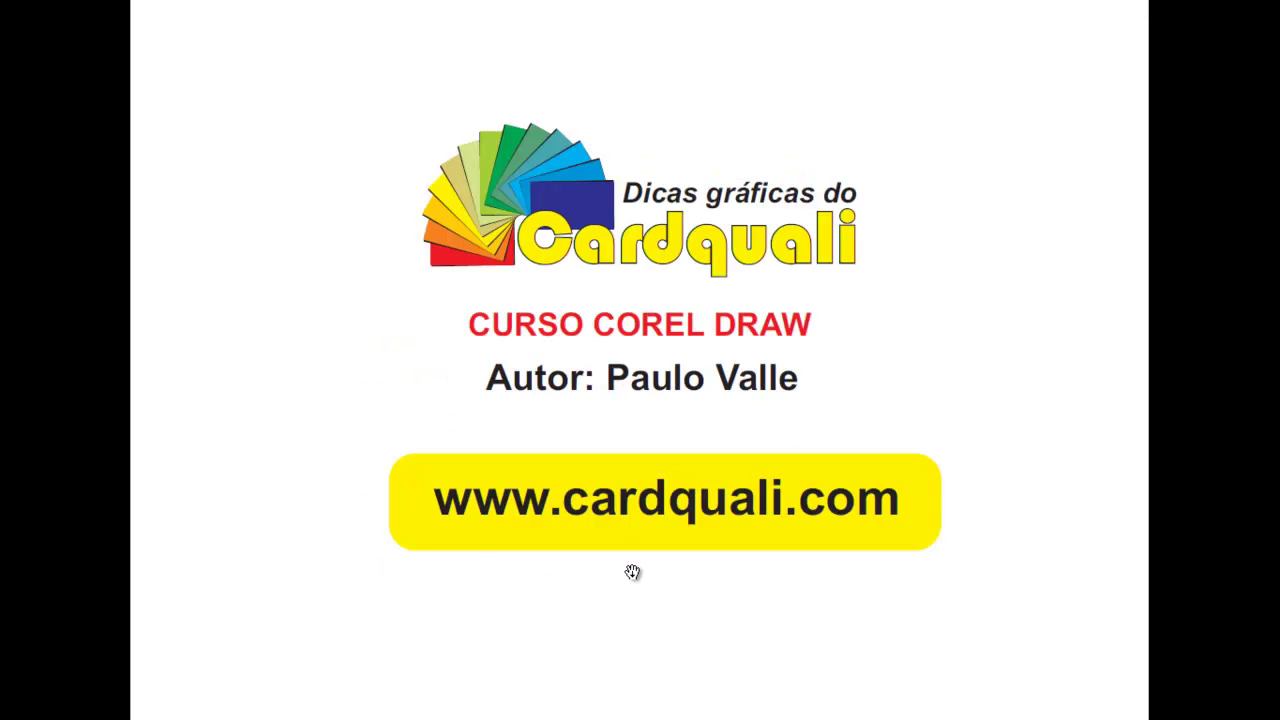